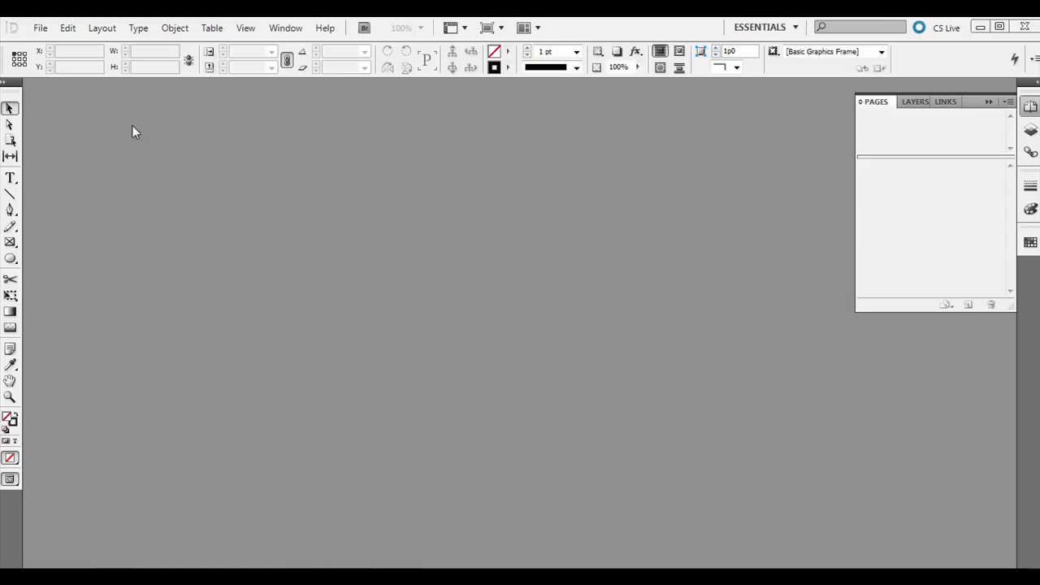
- Create a new Letter-size document with Facing Pages, accepting the default settings
left_click(39, 28)
mouse_move(97, 42)
left_click(279, 45)
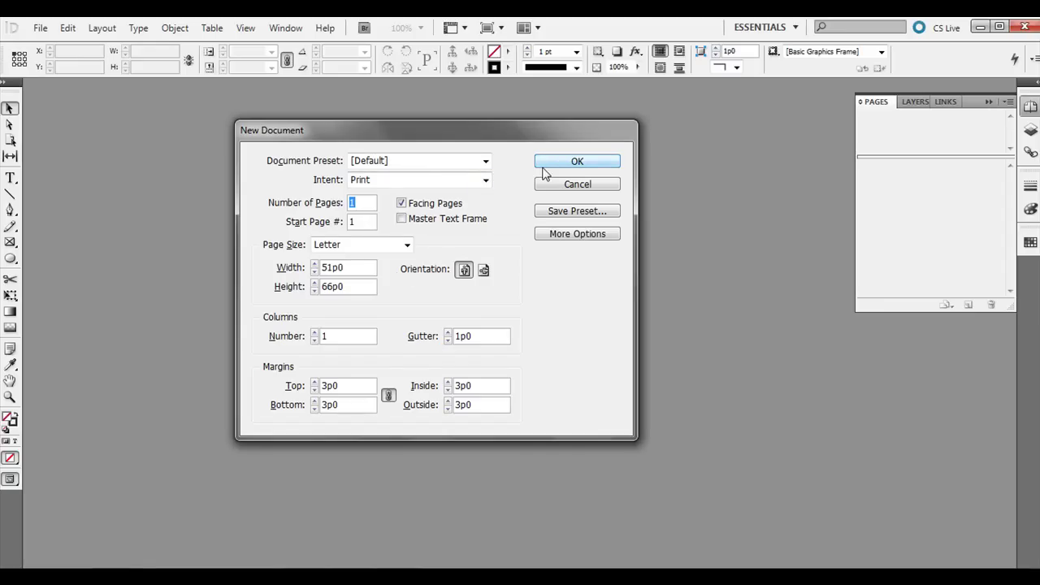
left_click(567, 167)
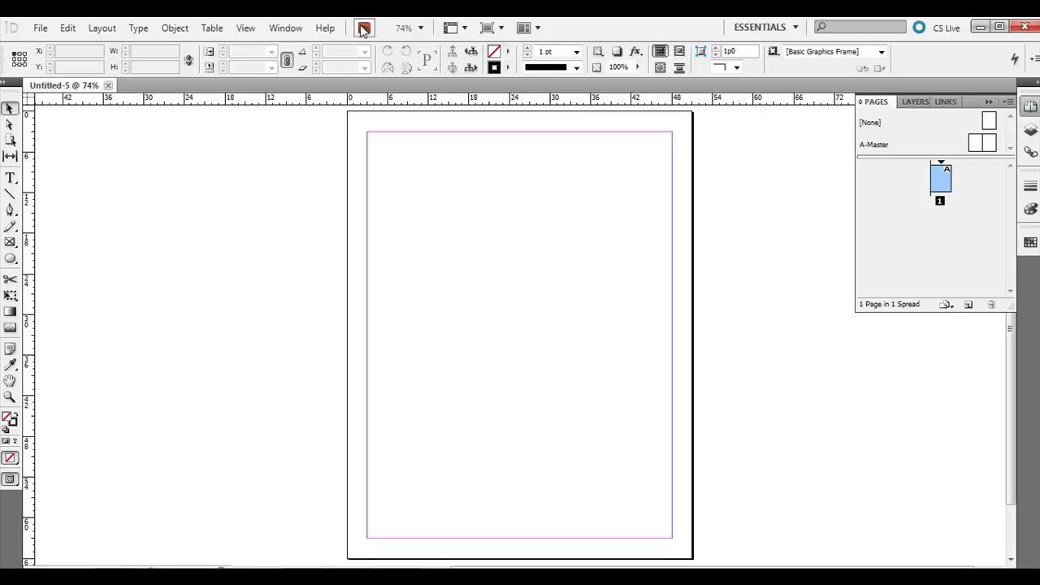
left_click(287, 30)
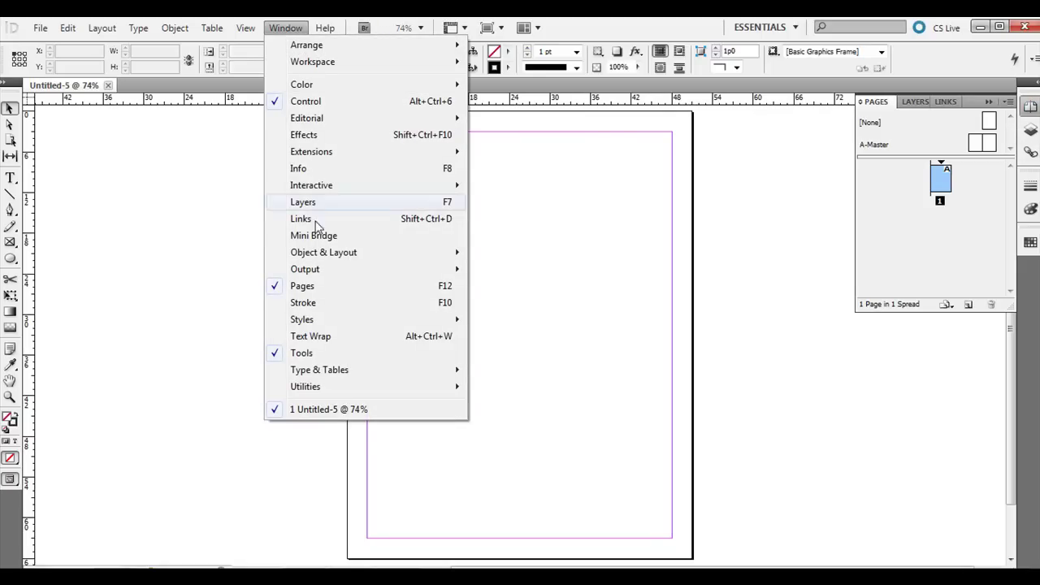
left_click(292, 31)
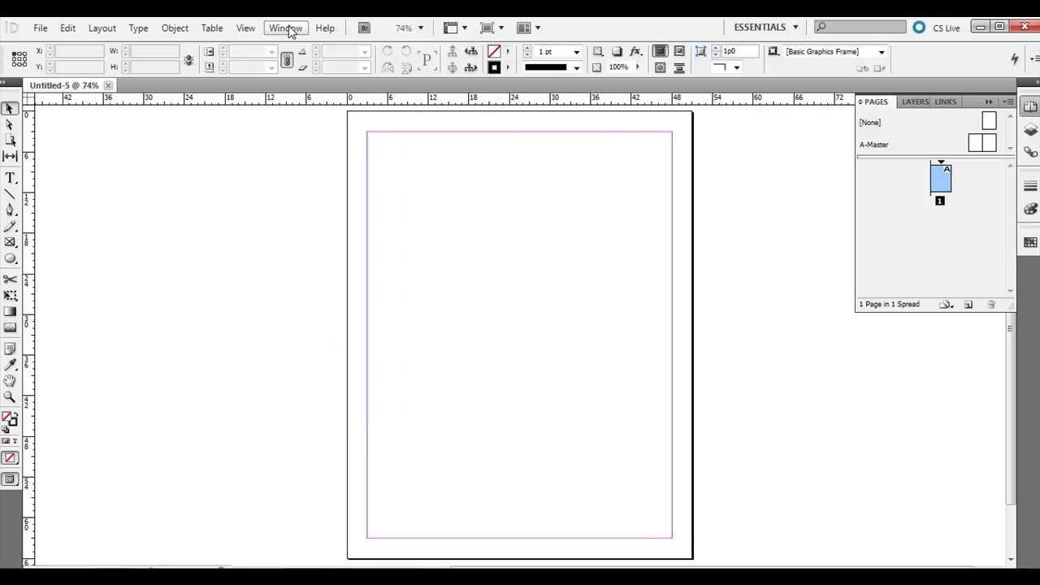
- Open the A-Master spread for editing and zoom to 75% so both master pages show
double_click(977, 150)
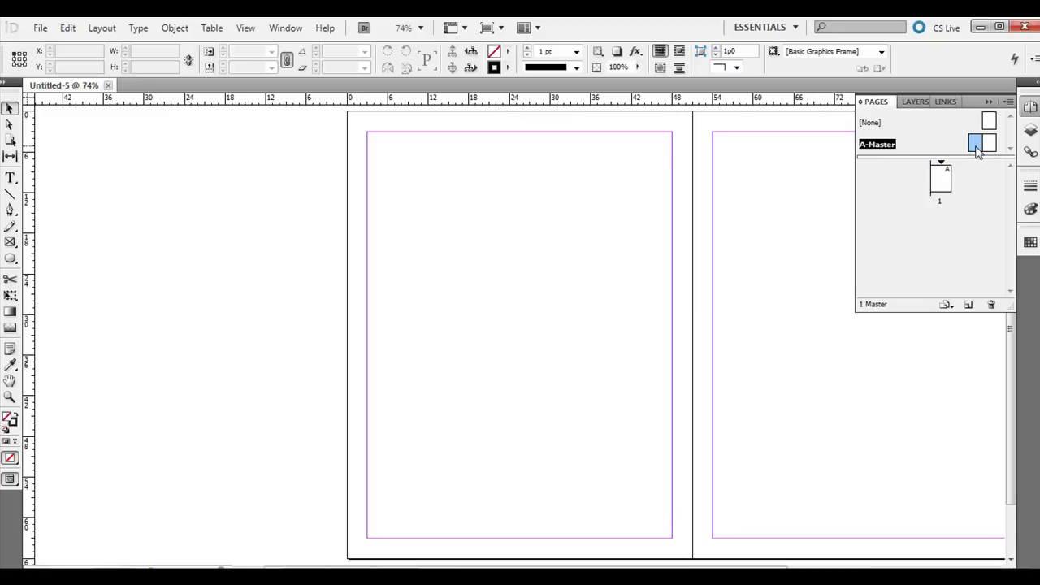
left_click(11, 382)
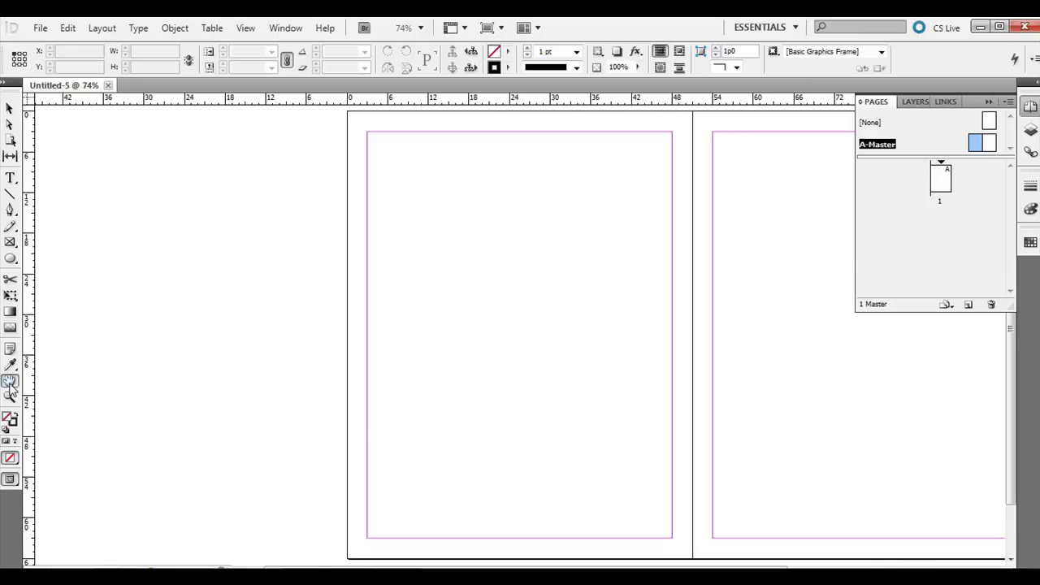
left_click_drag(582, 338, 366, 334)
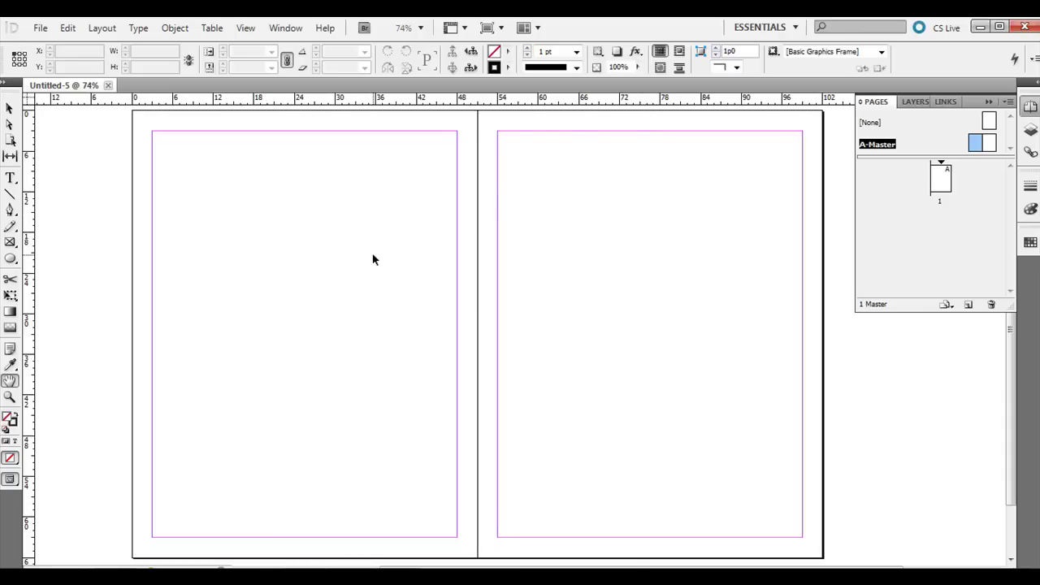
key("ctrl+minus")
key("ctrl+minus")
key("ctrl+minus")
key("ctrl+minus")
key("ctrl+equal")
key("ctrl+equal")
key("ctrl+equal")
key("ctrl+equal")
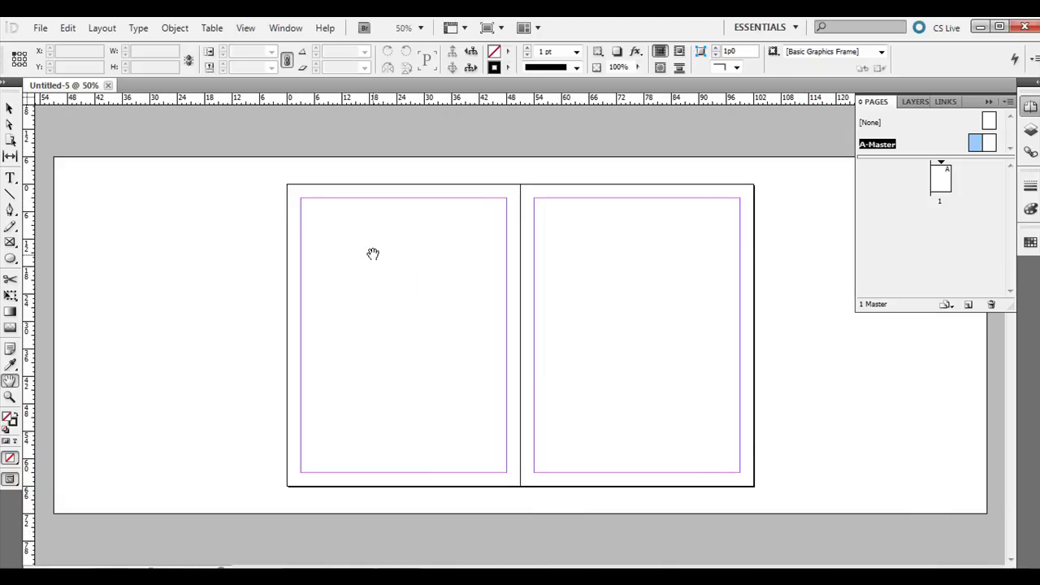
key("ctrl+equal")
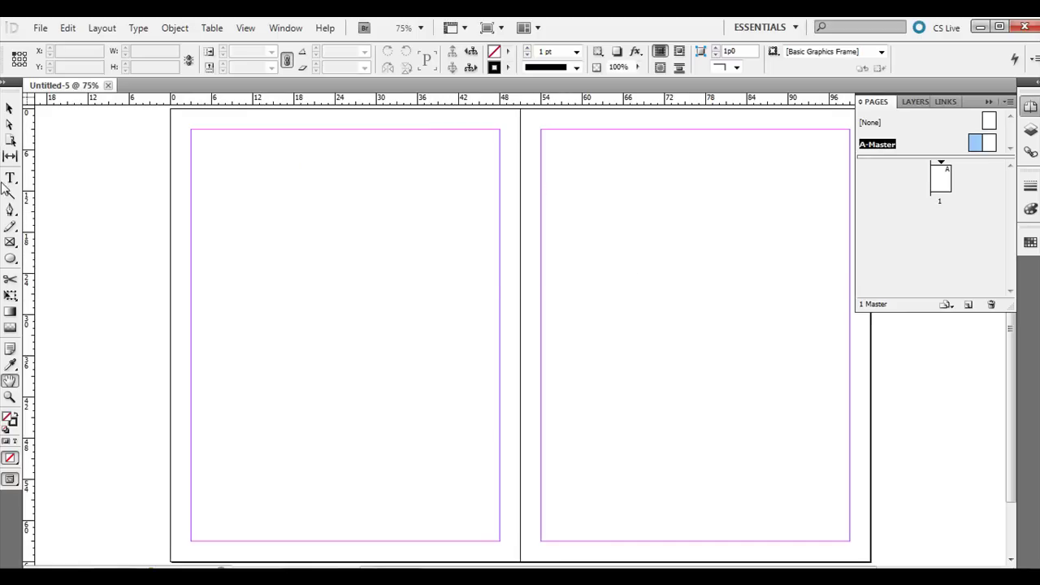
- Draw a 21p4.5 circle filled with RGB 0/140/195 blue near the top of A-Master's left page
left_click(11, 258)
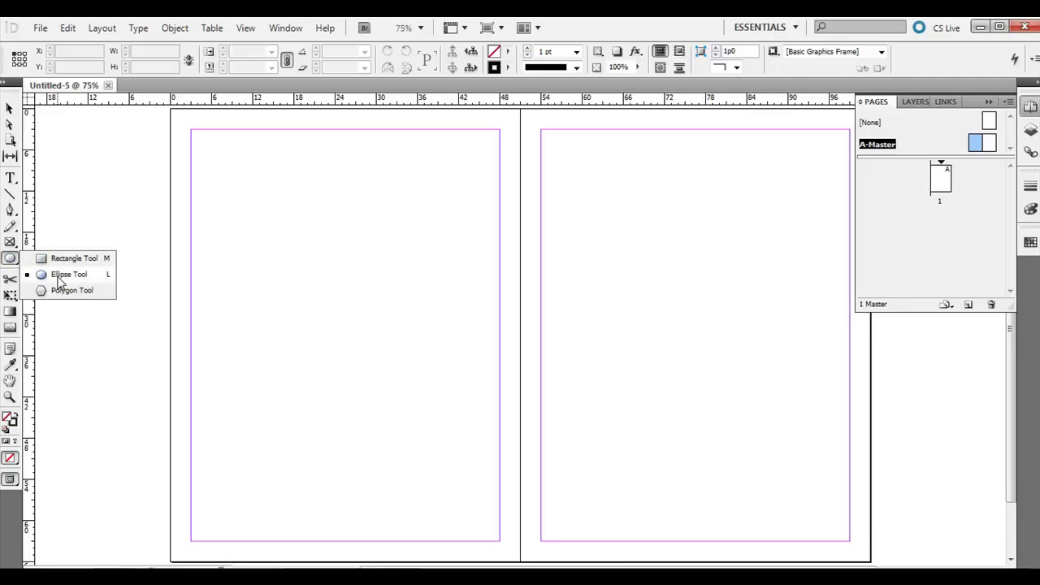
left_click(60, 275)
left_click(18, 416)
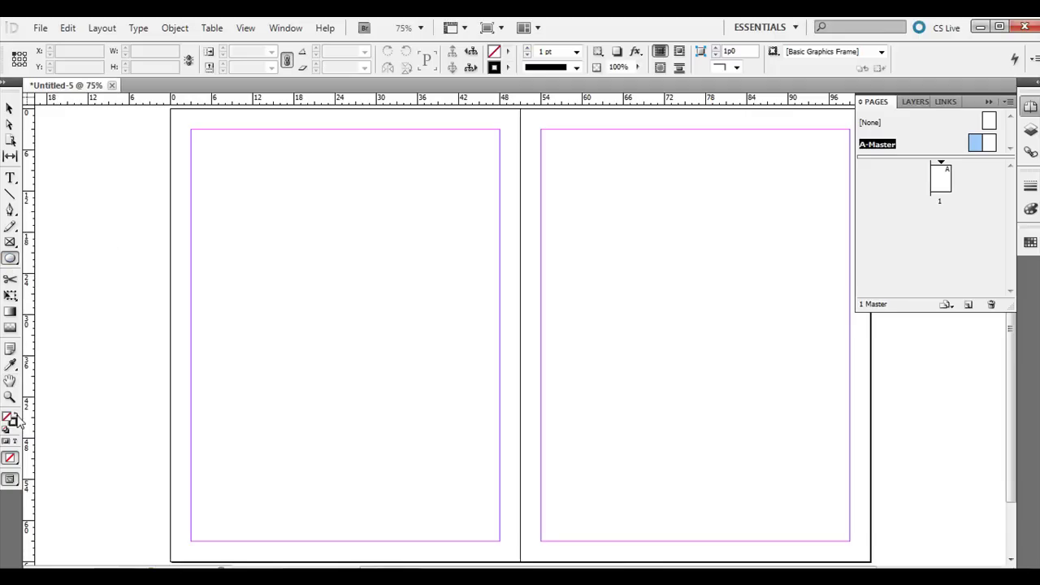
double_click(8, 417)
left_click(449, 294)
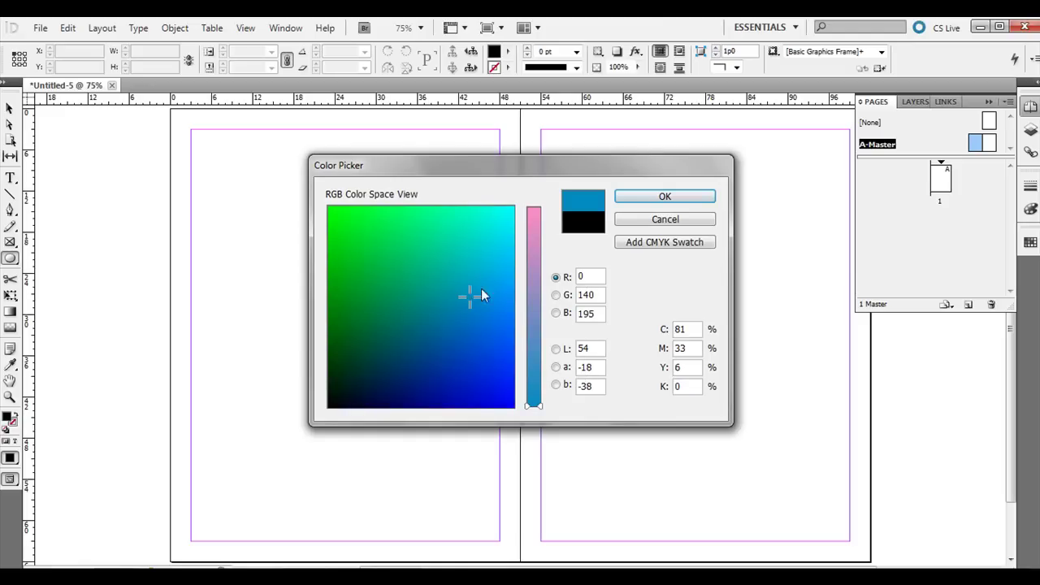
left_click(660, 199)
left_click_drag(225, 180, 385, 326)
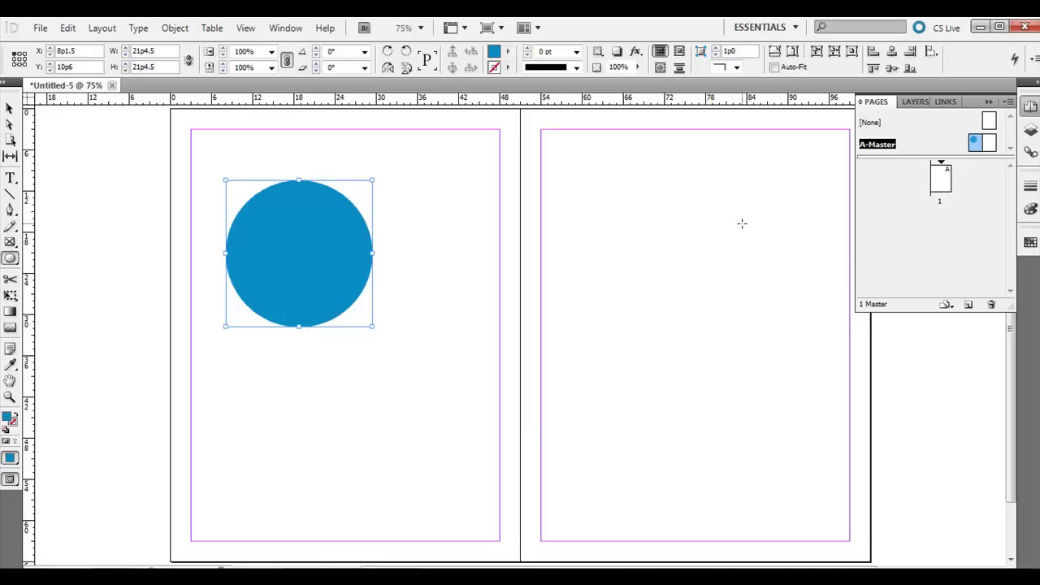
left_click(989, 144)
- Add four pages so the document has five pages in three spreads
left_click(939, 182)
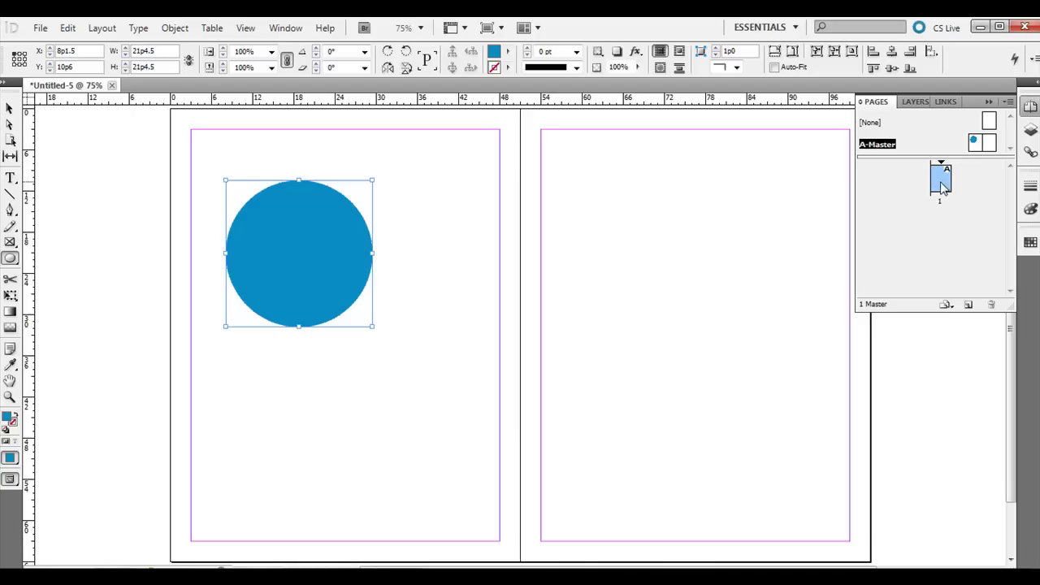
left_click(968, 307)
left_click(969, 307)
left_click(968, 307)
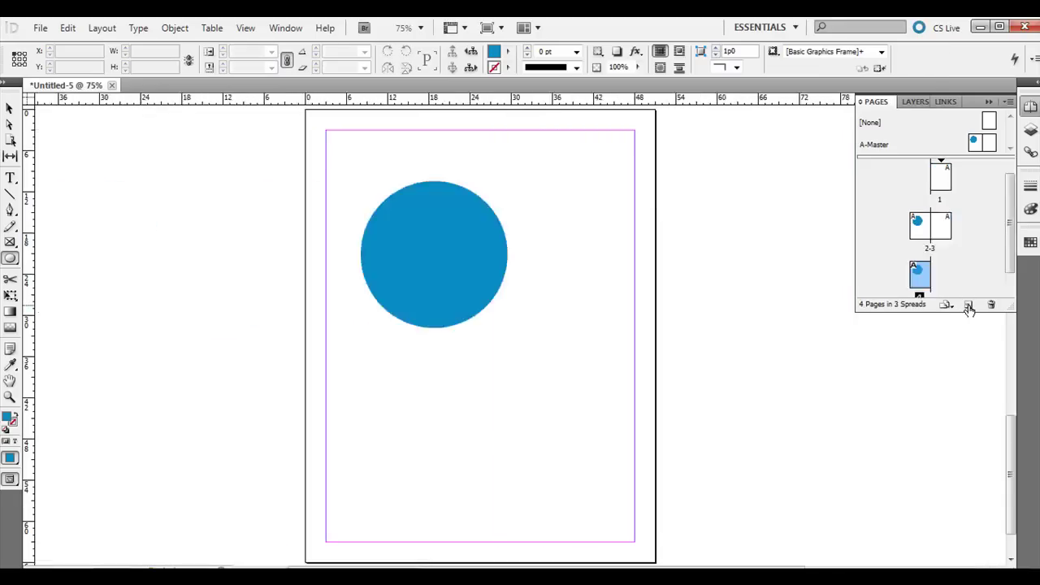
left_click(969, 308)
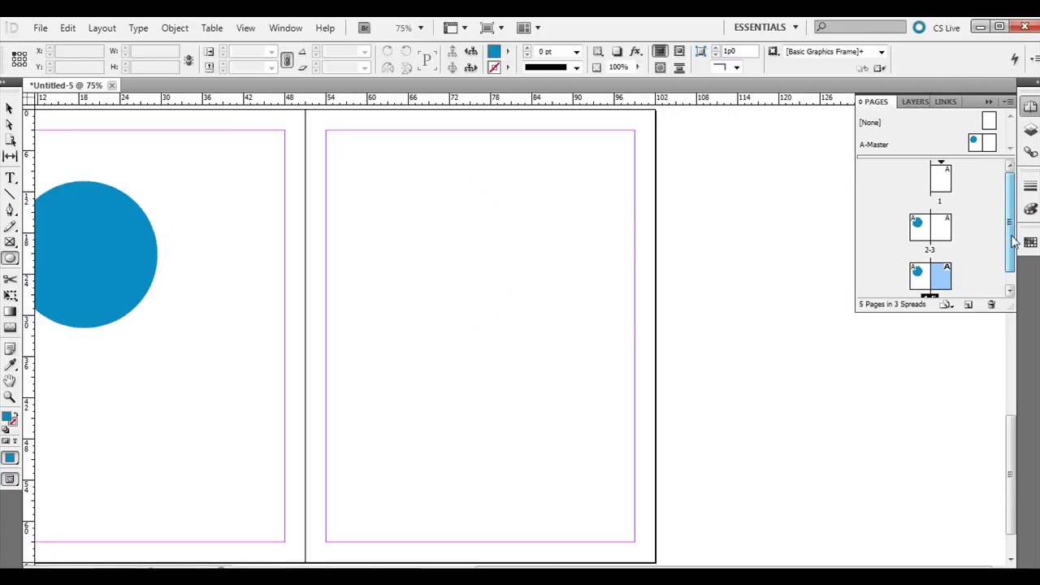
left_click(920, 228)
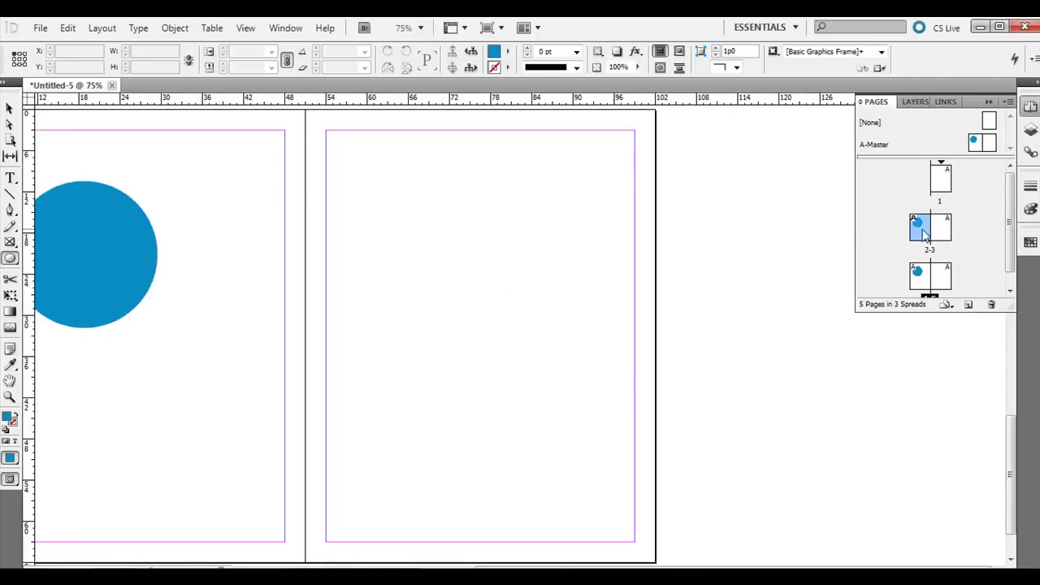
left_click_drag(923, 233, 920, 254)
left_click(946, 186)
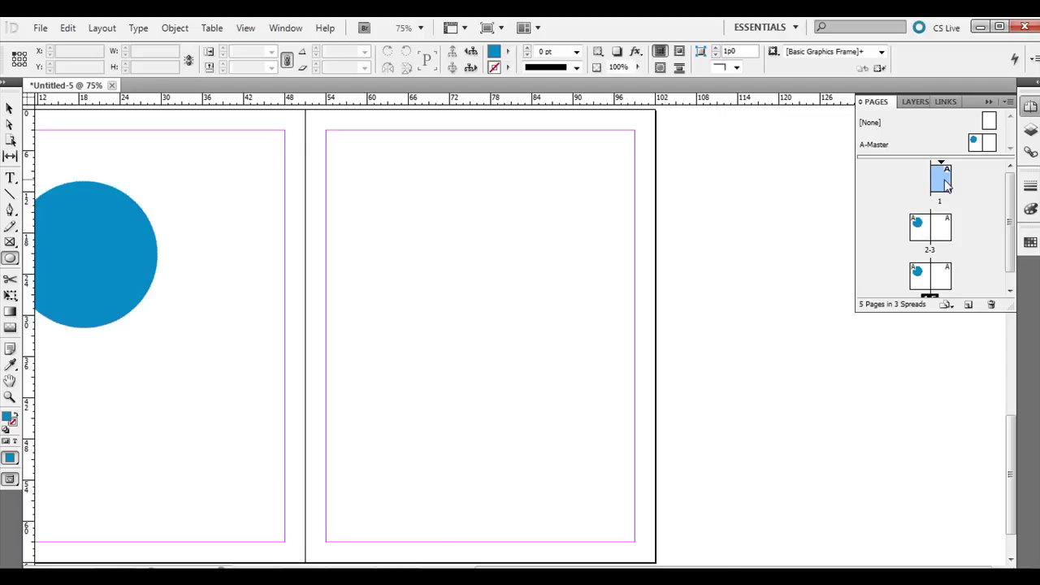
- View spreads 2-3 and 4-5 to see the master's blue circle on them
double_click(920, 235)
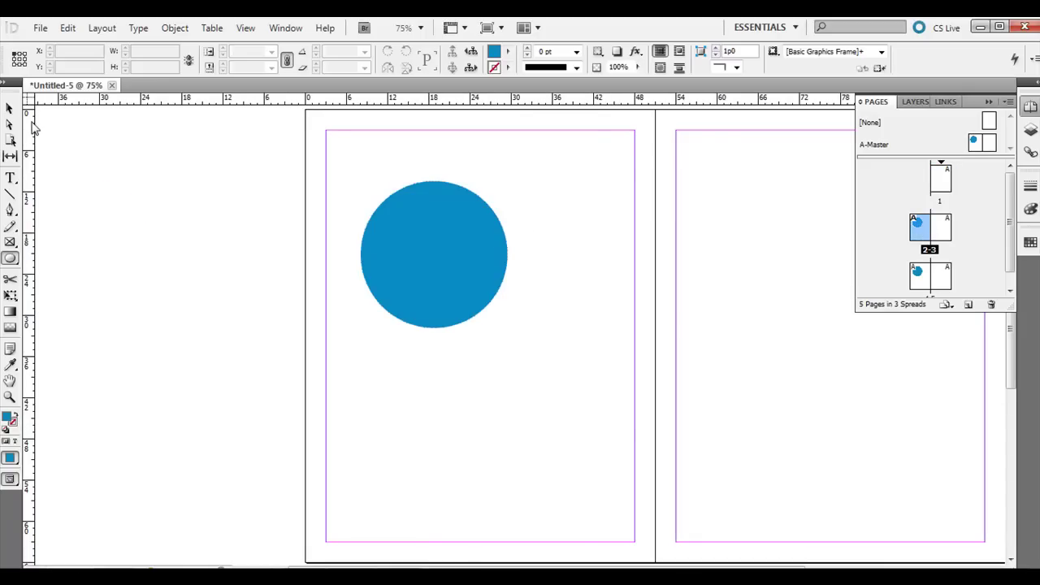
left_click(11, 108)
double_click(918, 274)
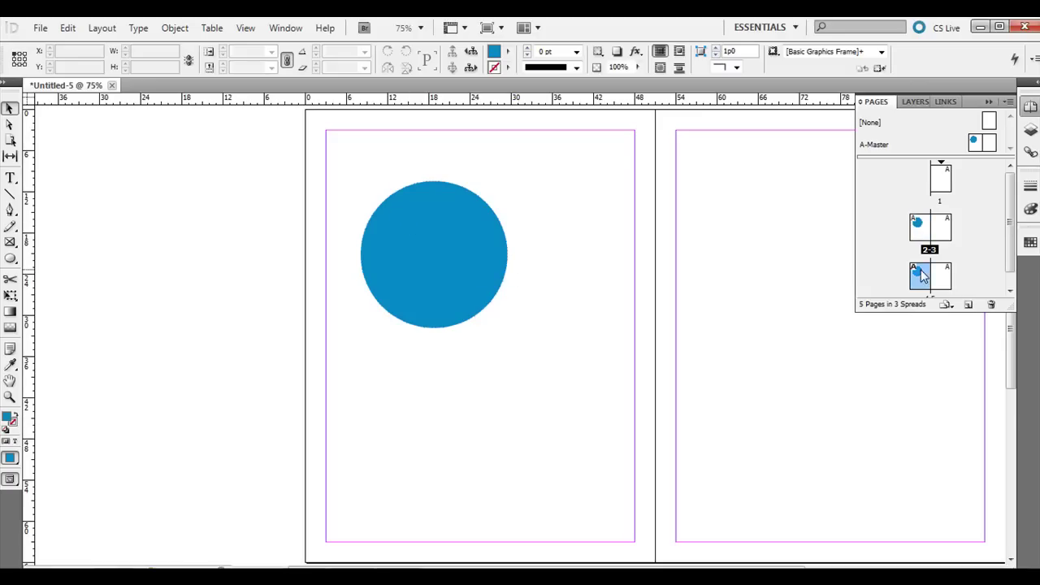
double_click(913, 227)
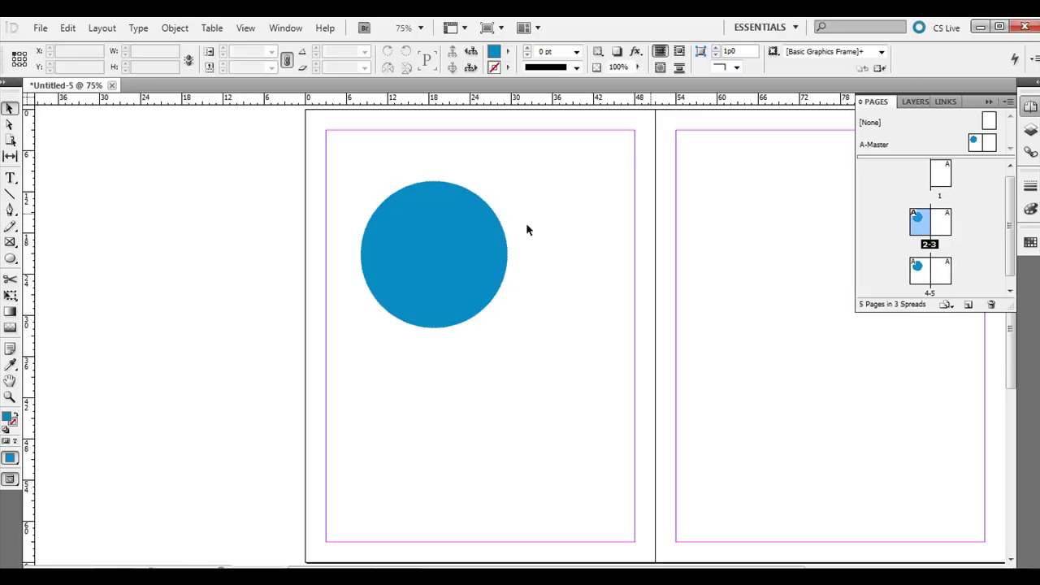
- Move the A-Master circle to X 9p9, Y 12p7.5 and confirm spread 2-3 updates
double_click(975, 144)
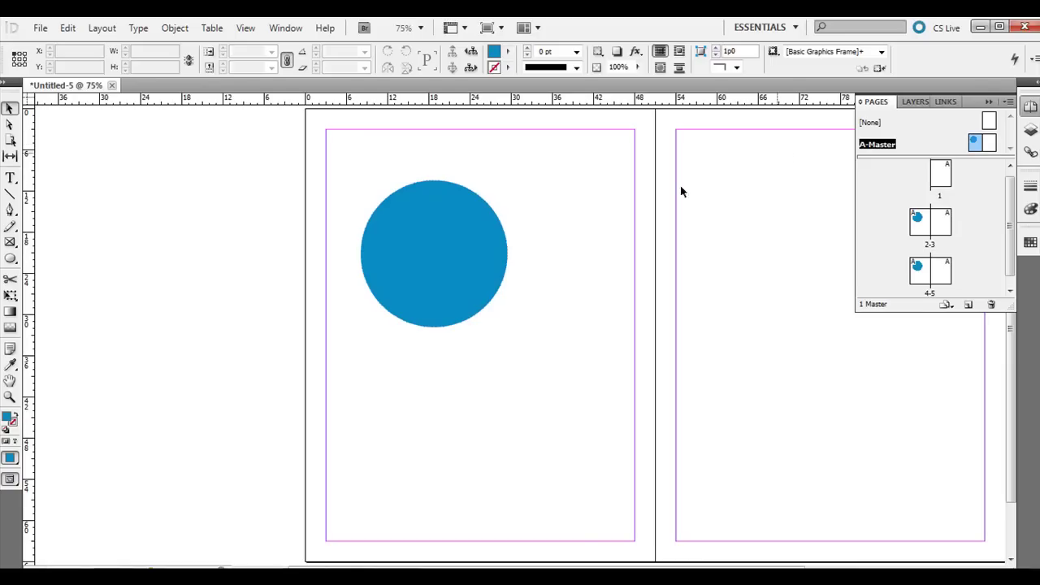
left_click(446, 218)
left_click_drag(447, 214, 469, 235)
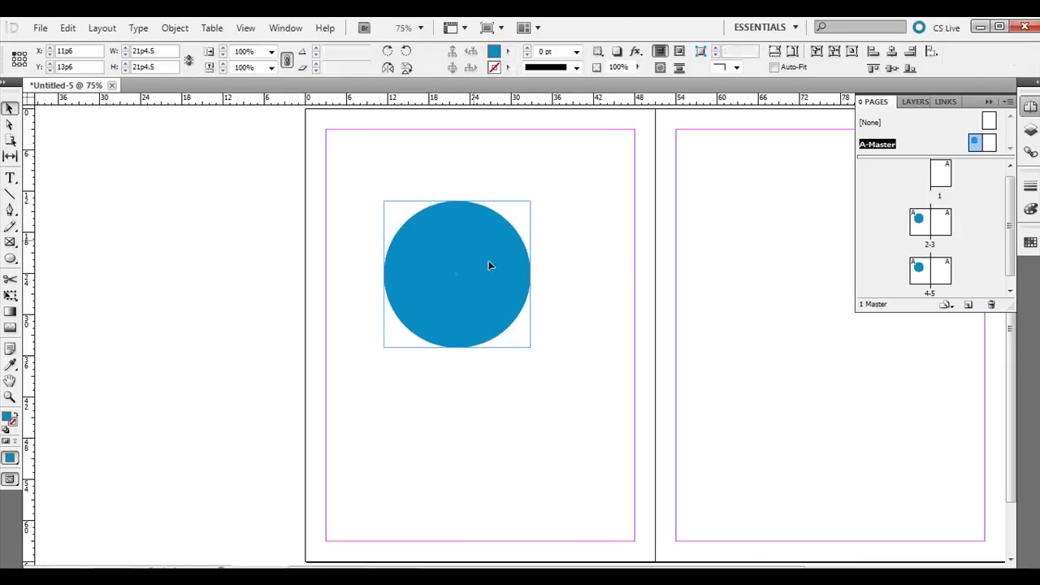
left_click_drag(494, 303, 483, 296)
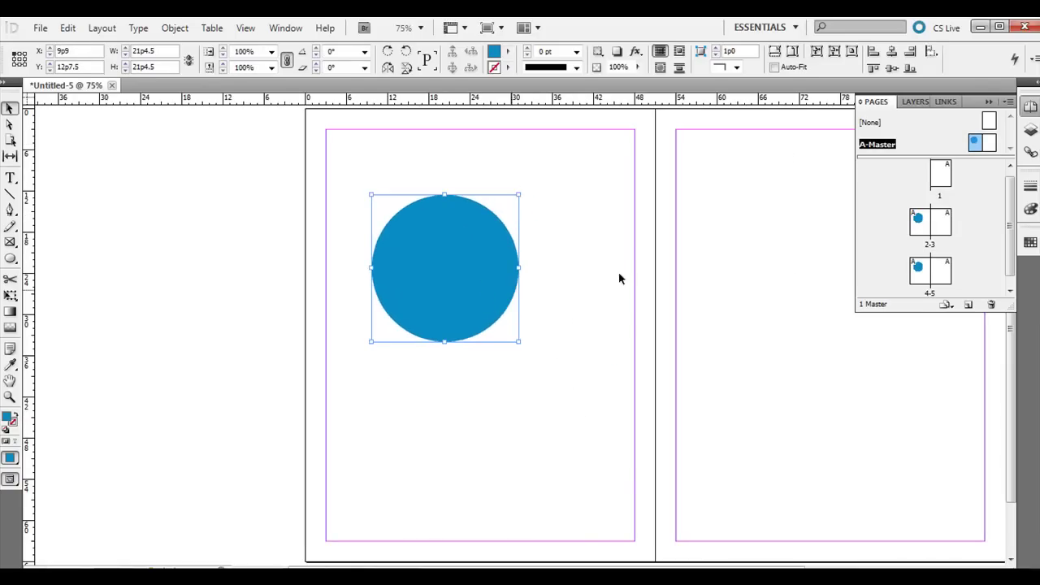
left_click(924, 232)
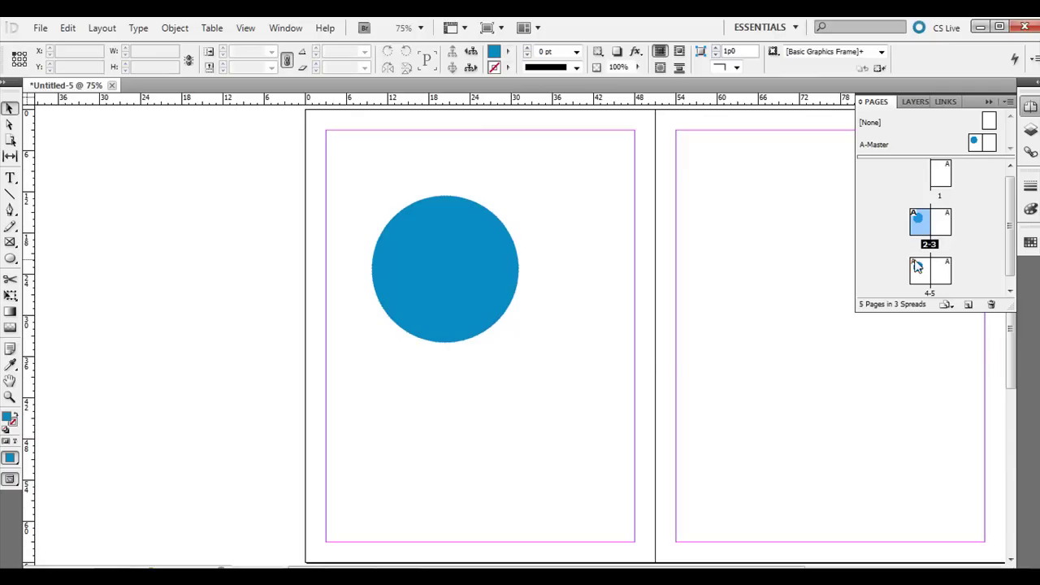
left_click(976, 150)
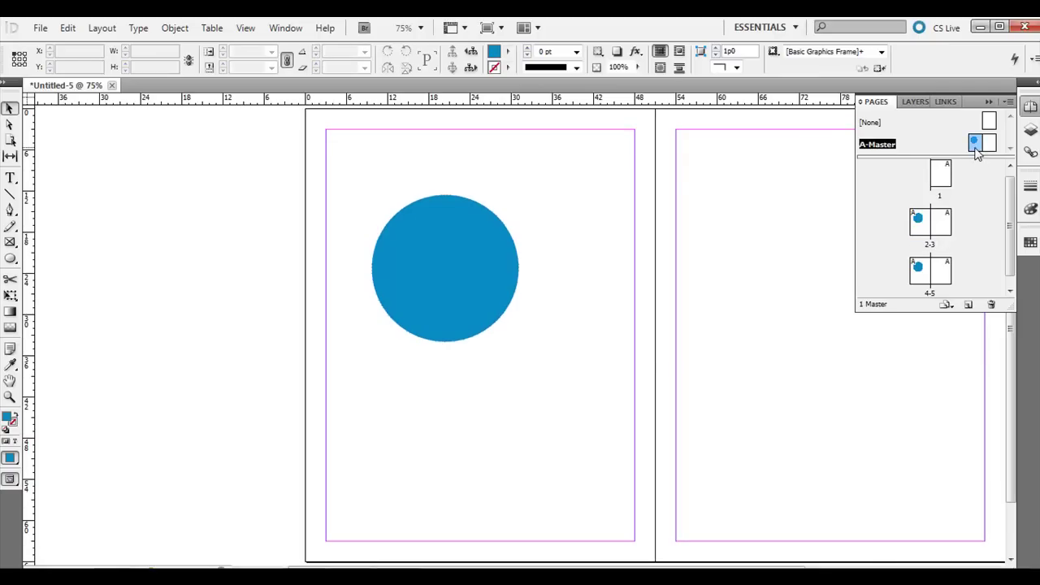
left_click(920, 230)
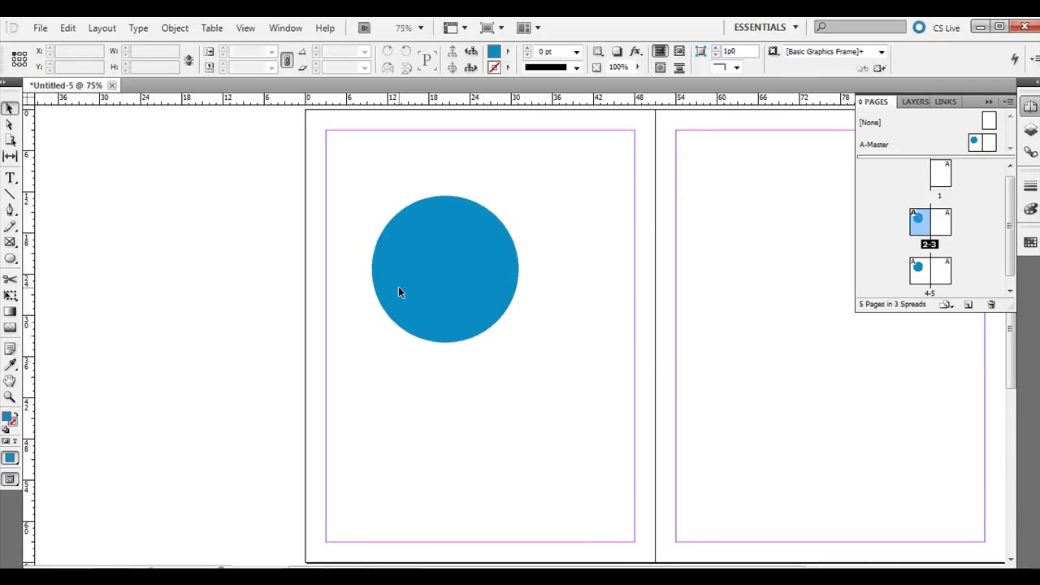
- Override page 2's circle and move it to X 5p4.5, Y 38p7.5, leaving page 4's unchanged
left_click(441, 277)
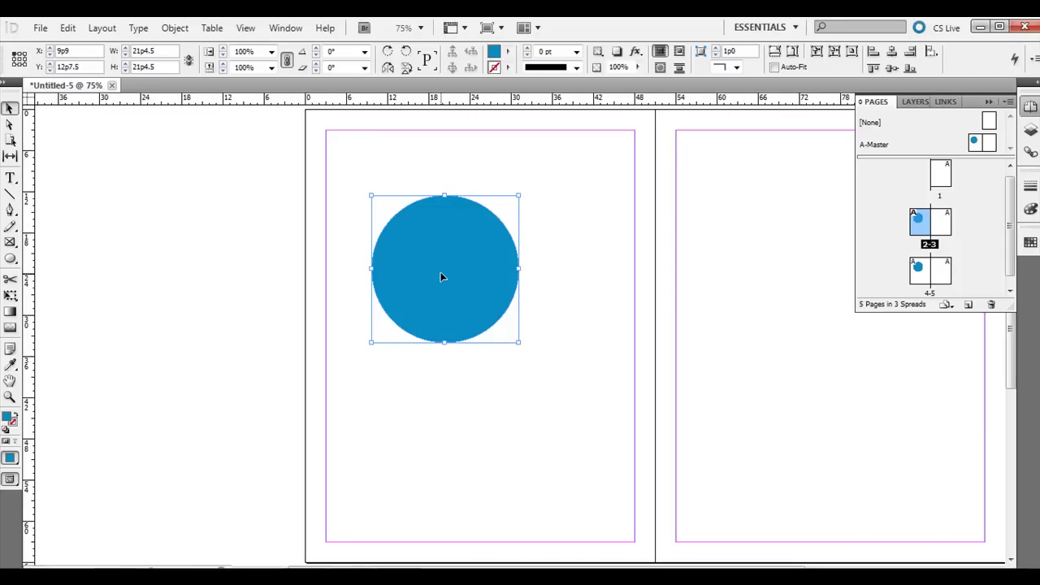
left_click_drag(454, 247, 522, 189)
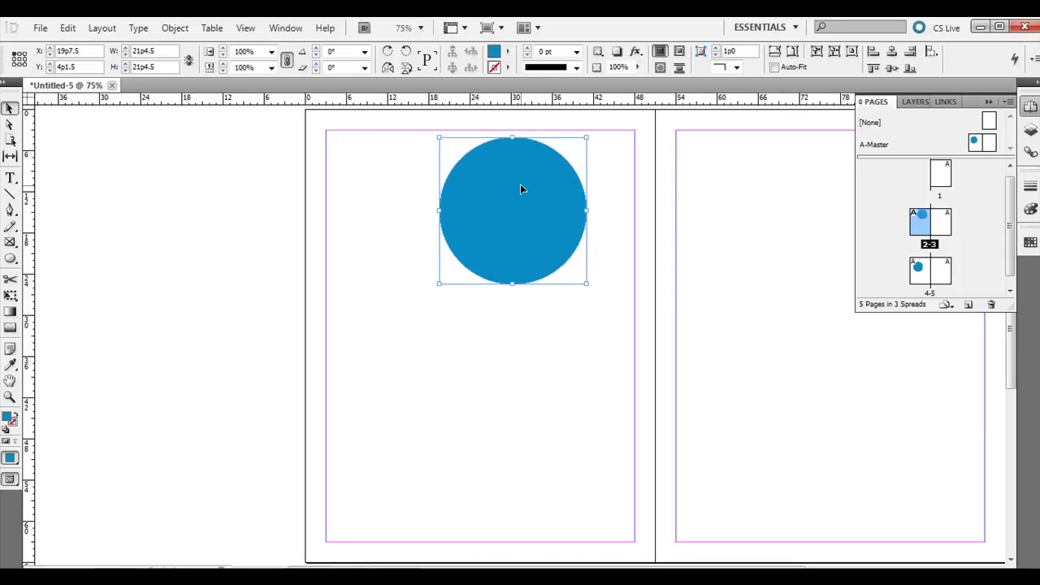
double_click(916, 276)
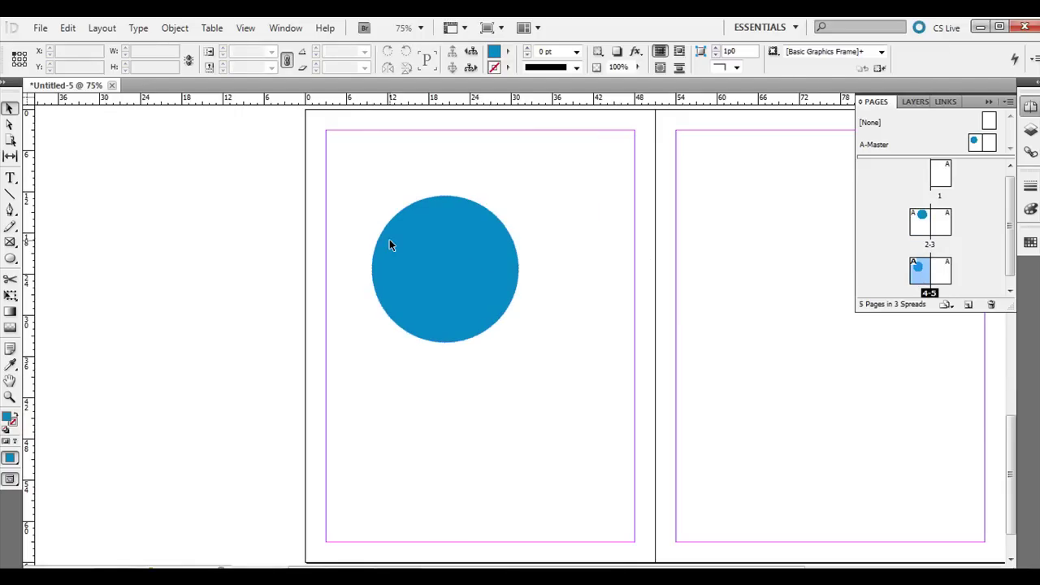
double_click(935, 227)
left_click(524, 192)
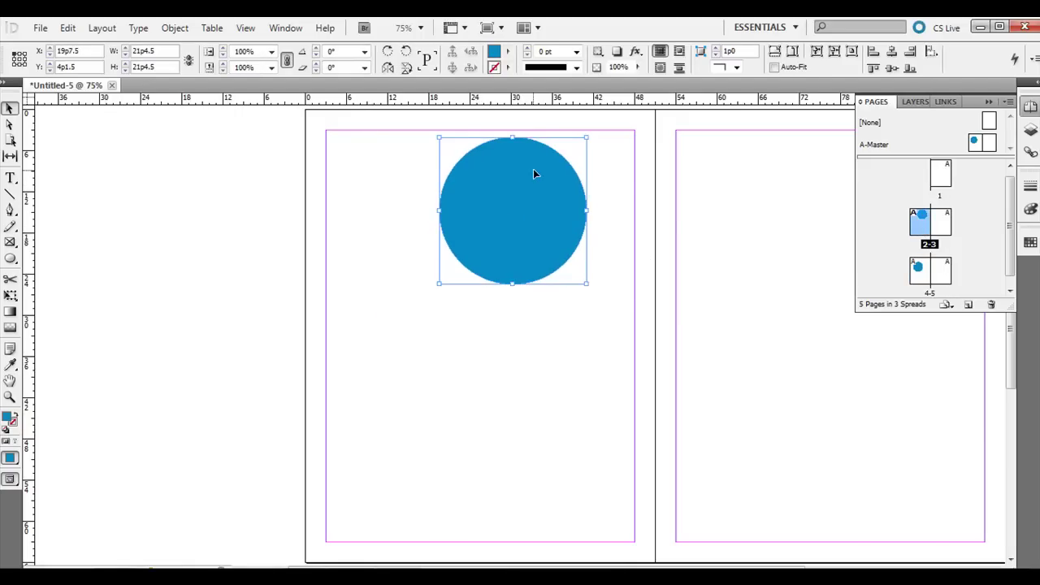
left_click_drag(536, 172, 435, 406)
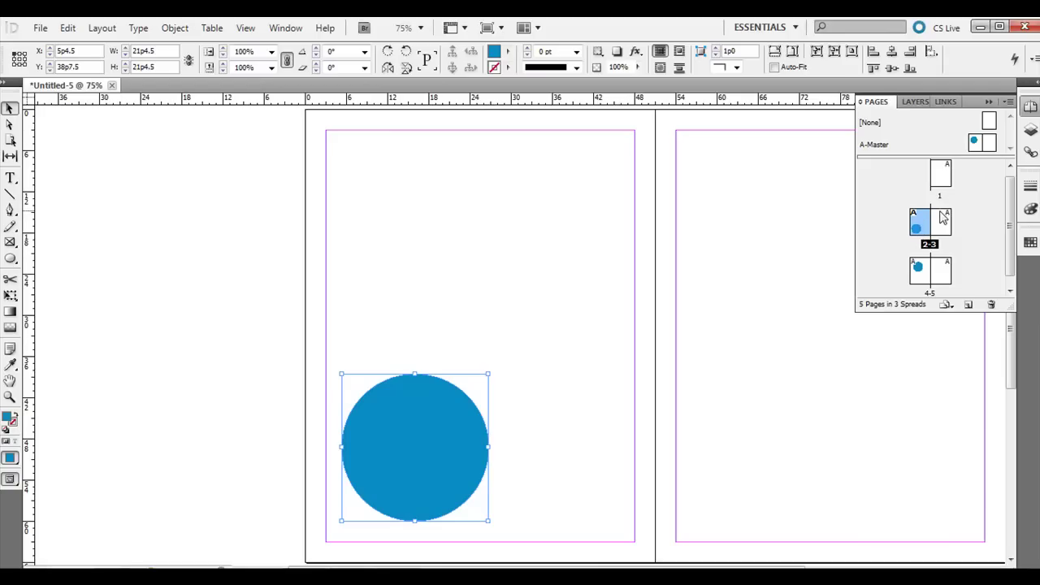
- Delete the blue circle from A-Master and the overridden copy from page 2
double_click(974, 144)
left_click(429, 230)
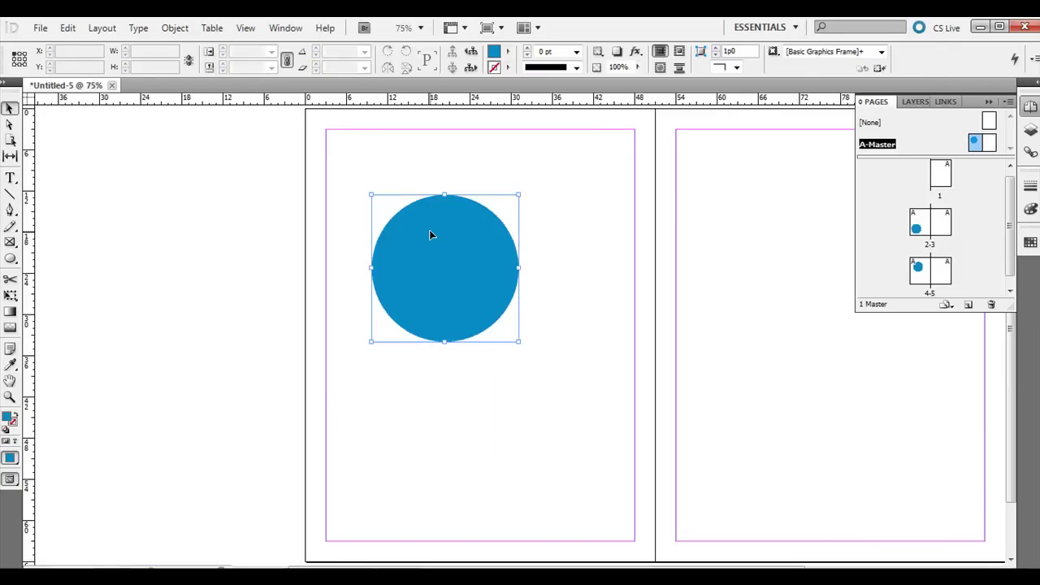
key("Delete")
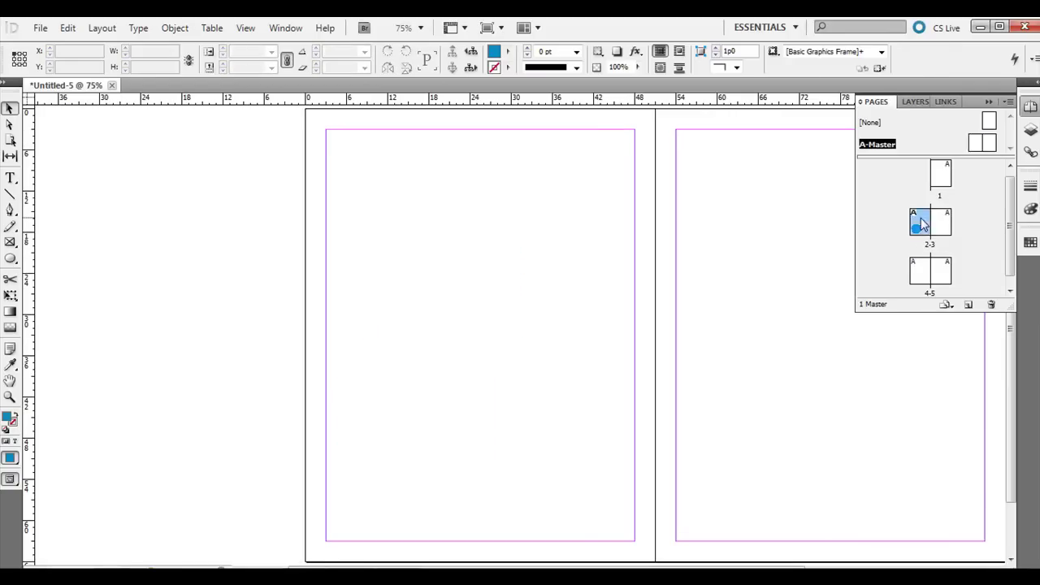
double_click(922, 225)
left_click(423, 433)
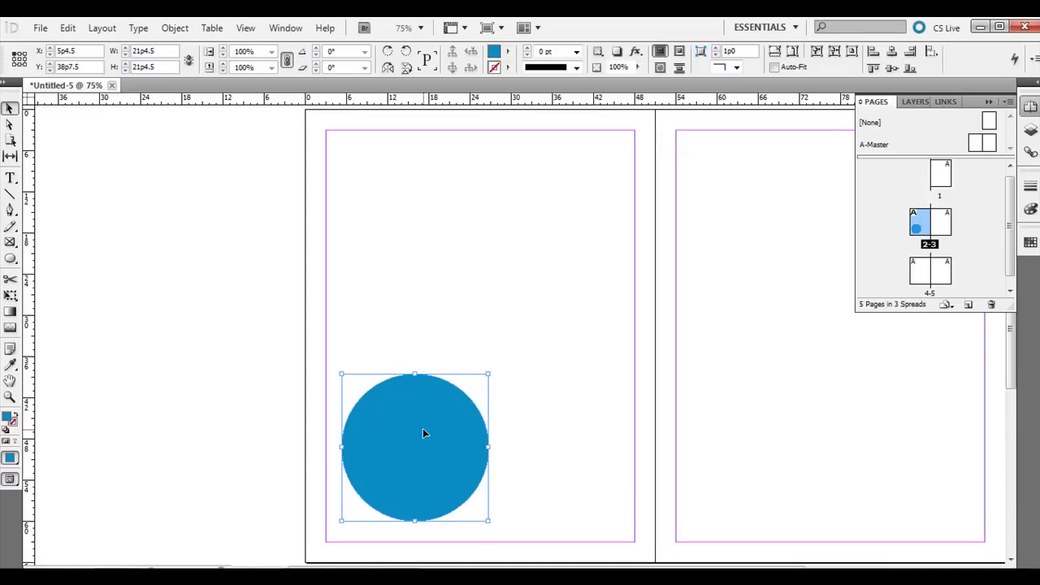
key("Delete")
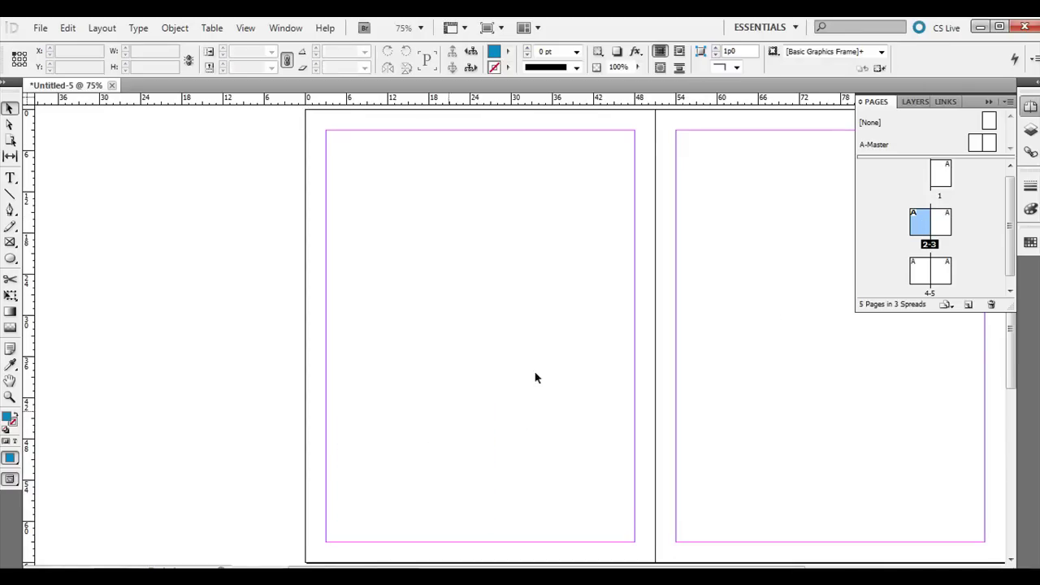
- Return to the A-Master spread and fit it in the window
double_click(975, 146)
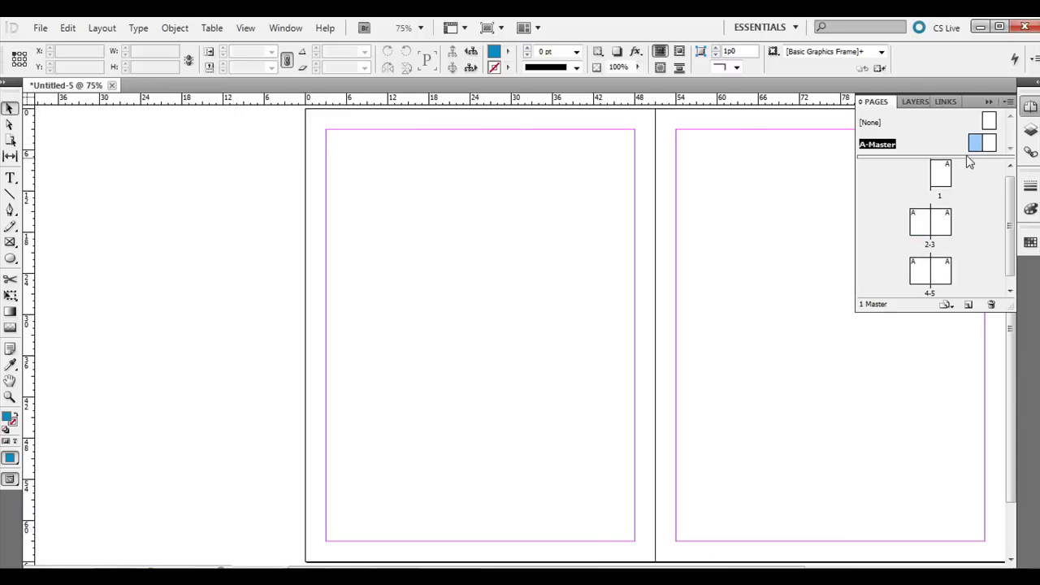
double_click(975, 147)
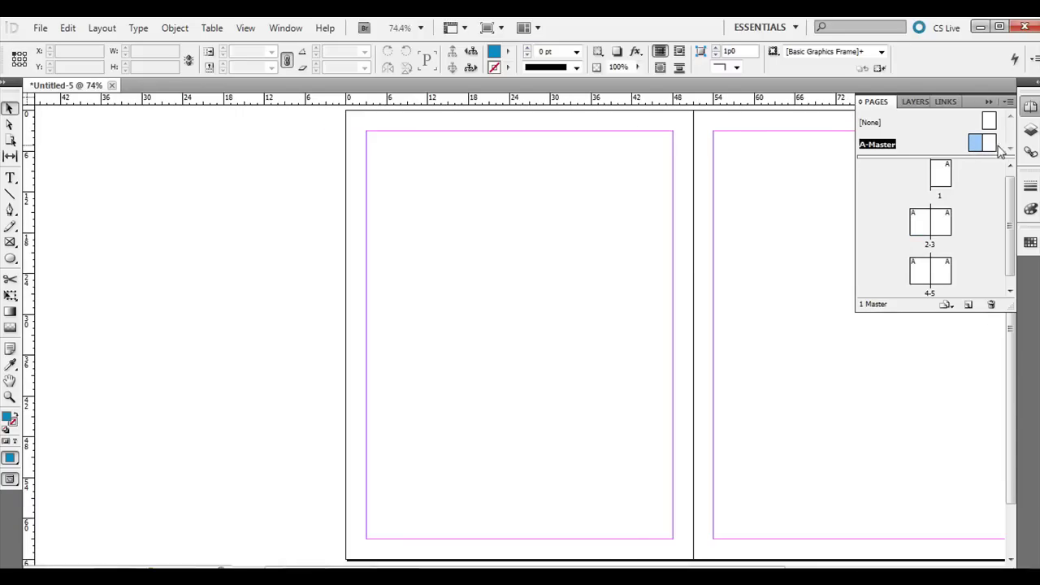
left_click(10, 178)
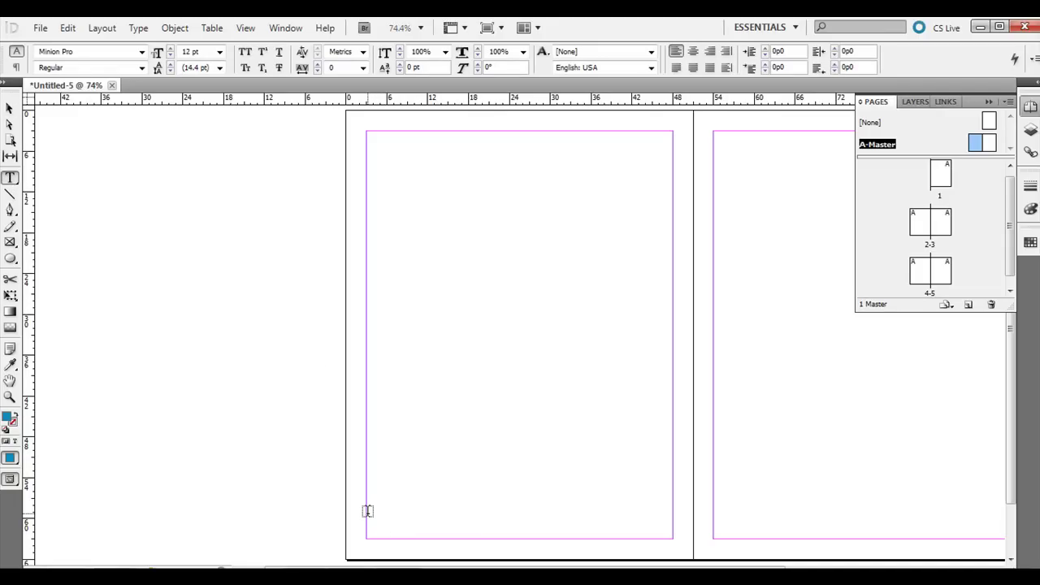
- Draw a small text frame at the bottom-left of the left master page and find the Current Page Number marker
left_click_drag(367, 508, 407, 540)
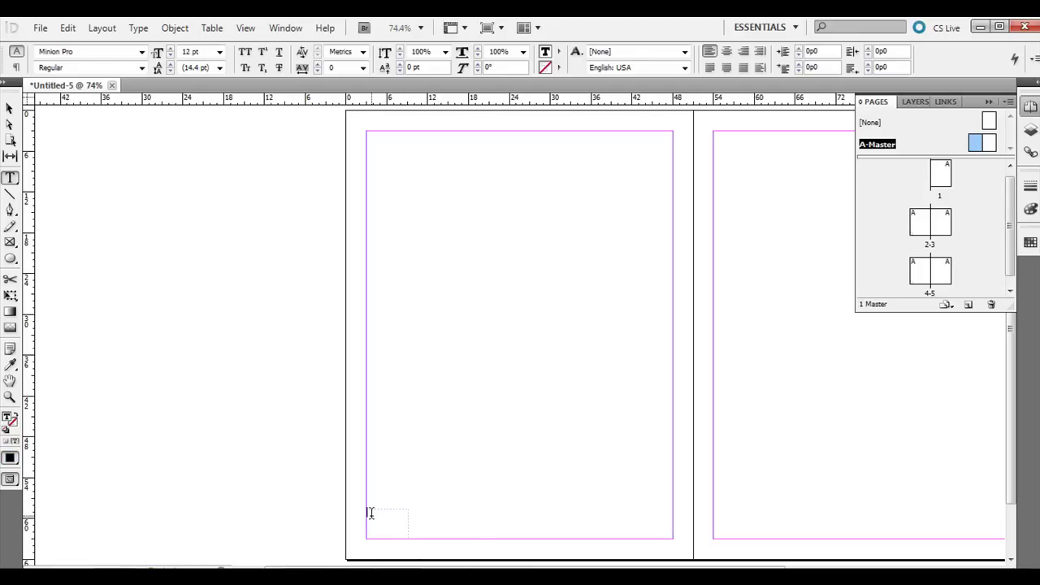
left_click(94, 29)
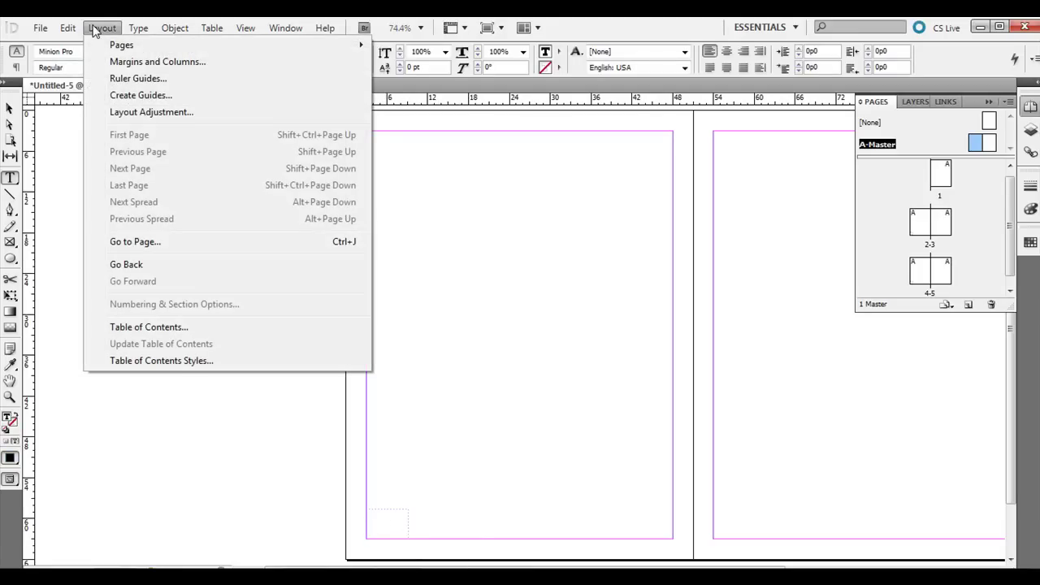
key("Left")
key("Right")
key("Right")
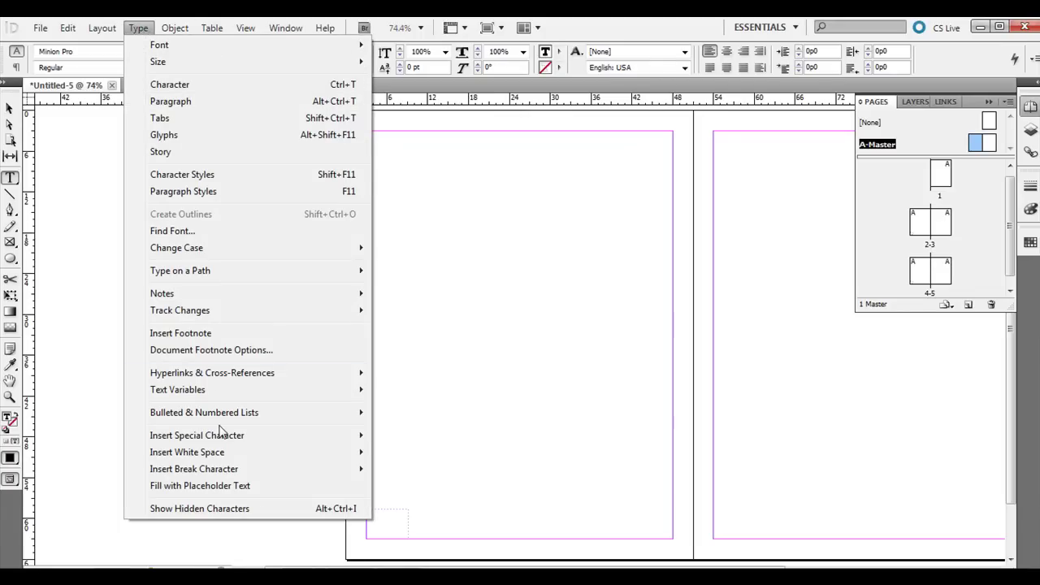
mouse_move(221, 443)
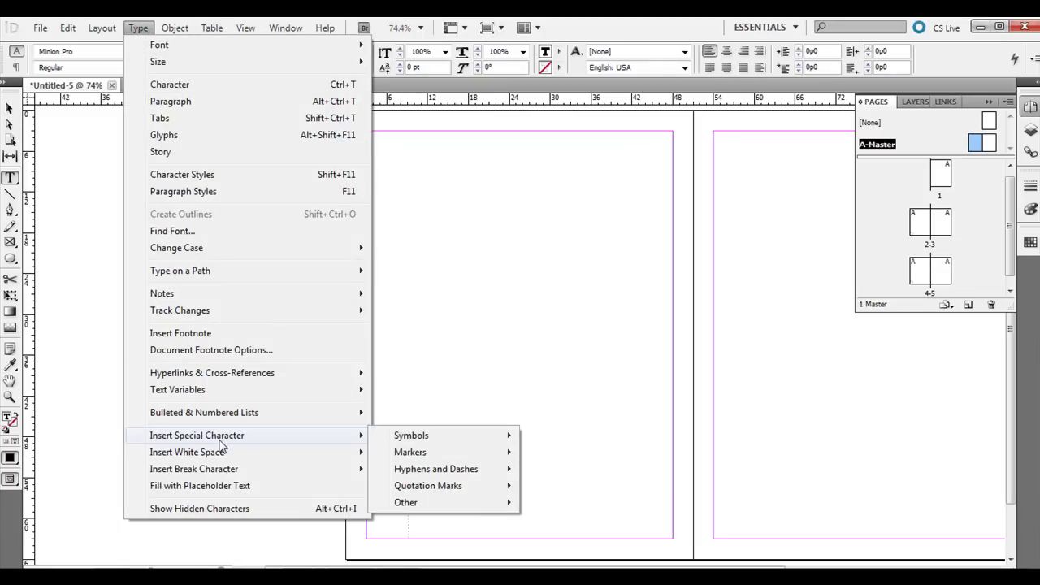
mouse_move(421, 455)
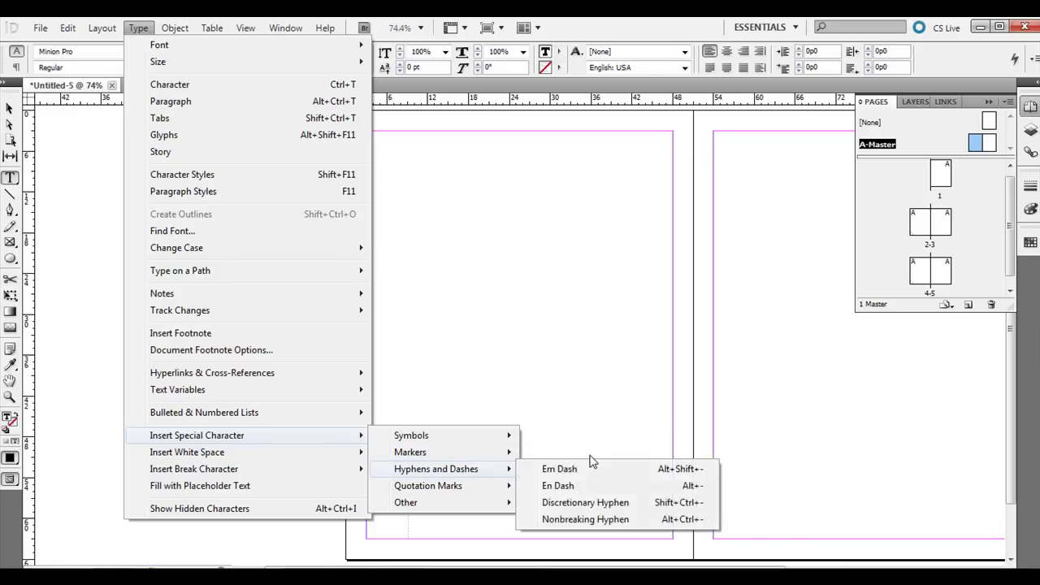
- Insert the current page number marker A at 48 pt and nudge its frame
left_click(548, 453)
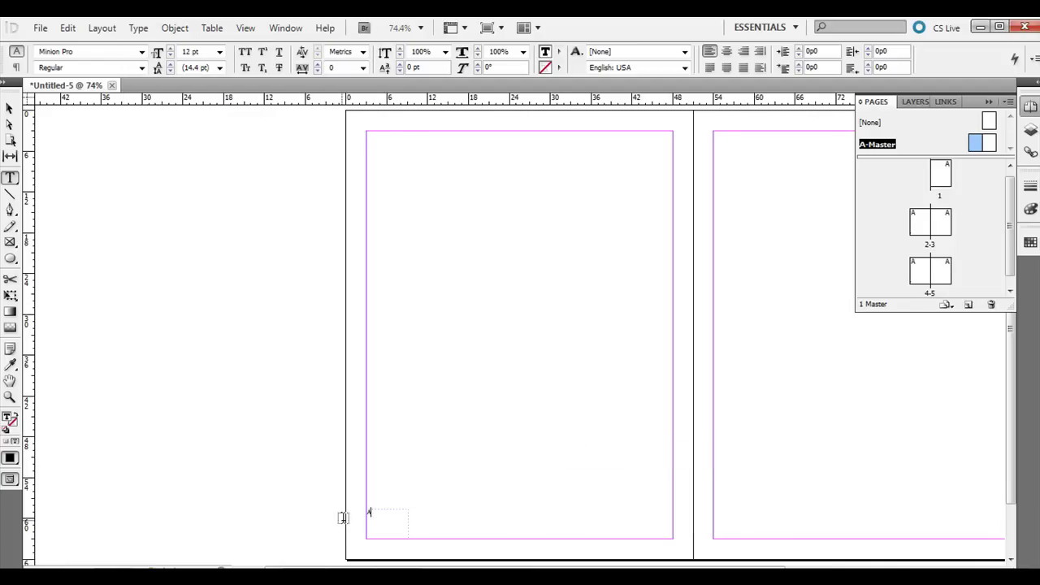
left_click_drag(372, 511, 360, 511)
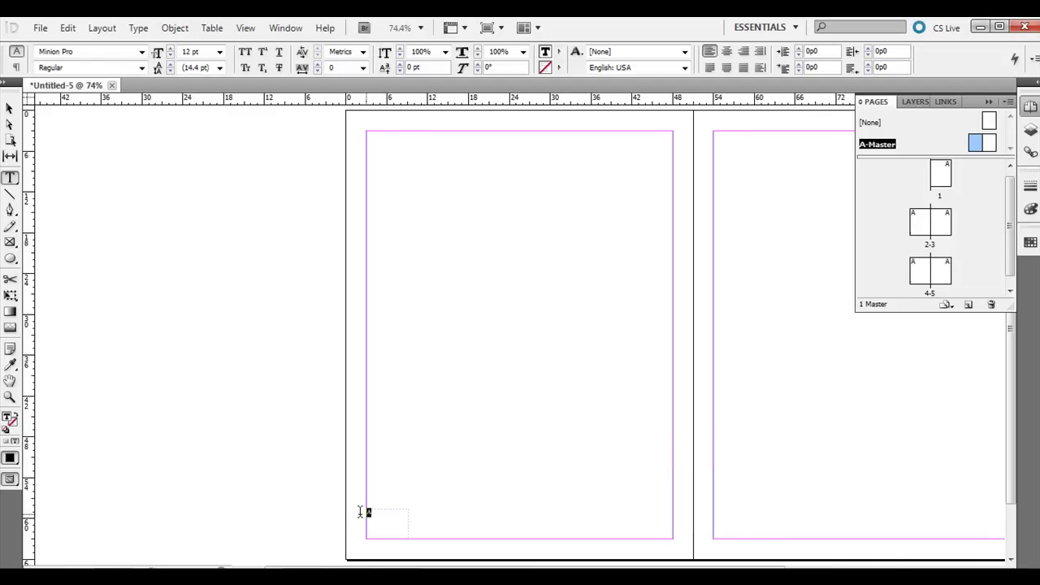
left_click(219, 51)
left_click(203, 193)
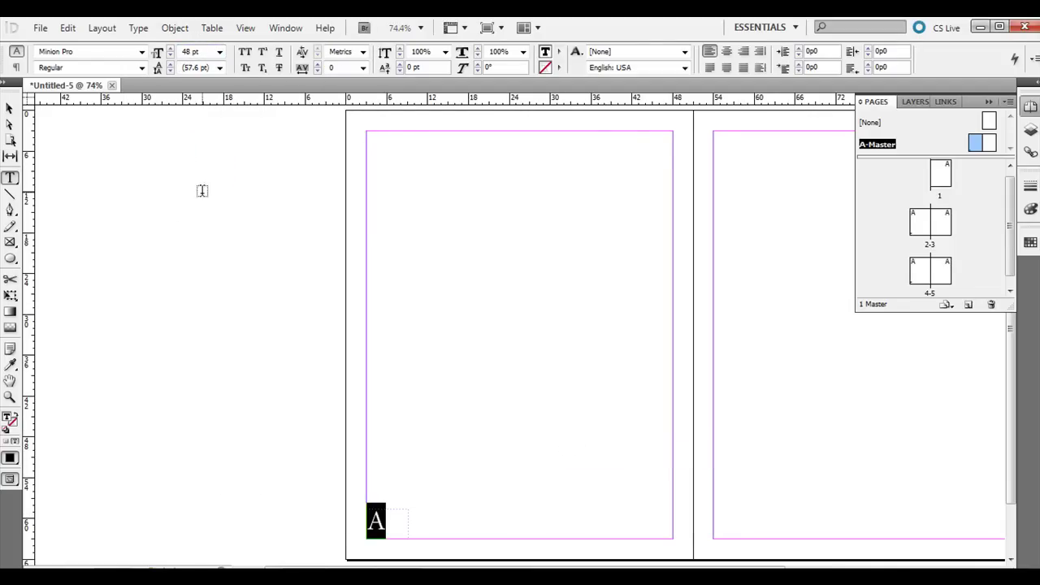
left_click(8, 110)
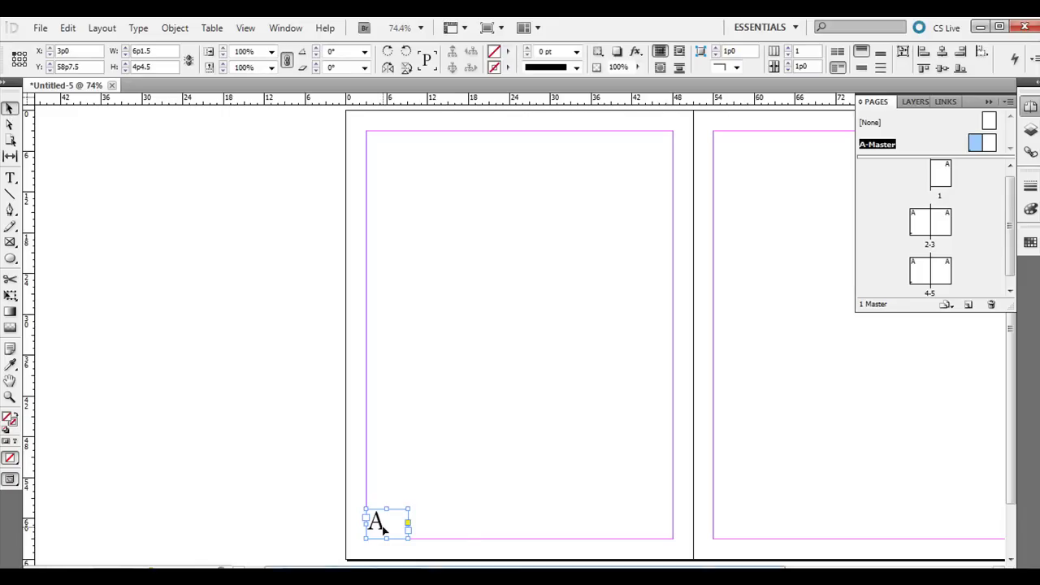
mouse_move(383, 530)
left_mouse_down()
mouse_move(390, 522)
mouse_move(368, 518)
left_mouse_up()
- Set the page-number marker A to Myriad Pro at 72 pt
left_click(11, 178)
left_click(394, 520)
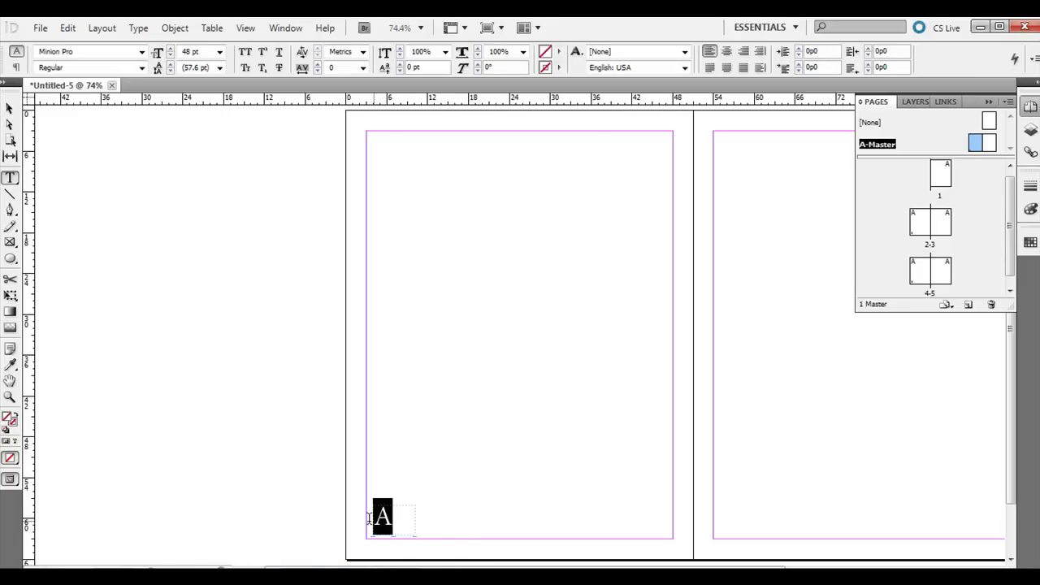
left_click(143, 52)
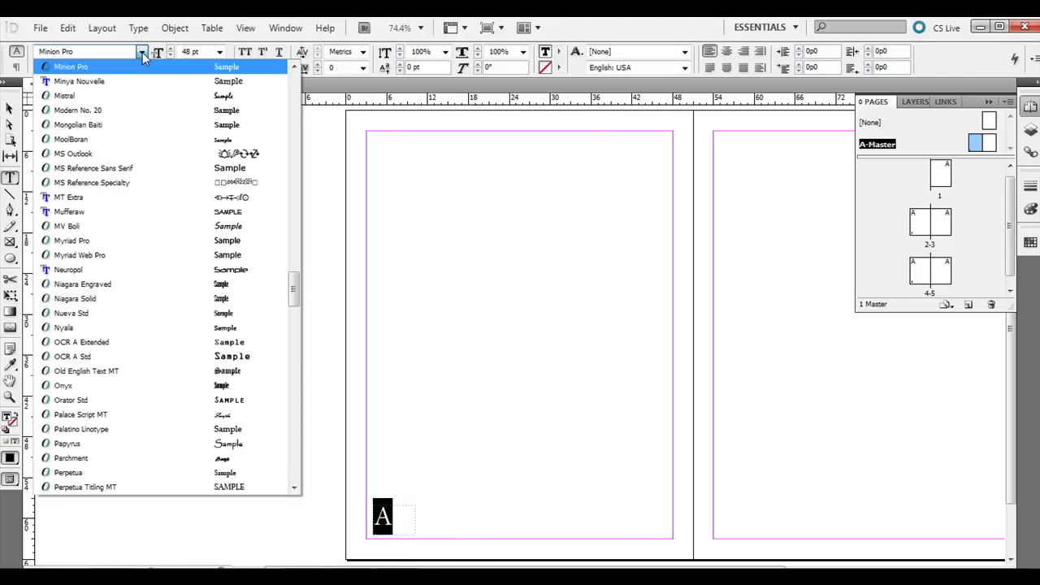
left_click(130, 212)
left_click(219, 52)
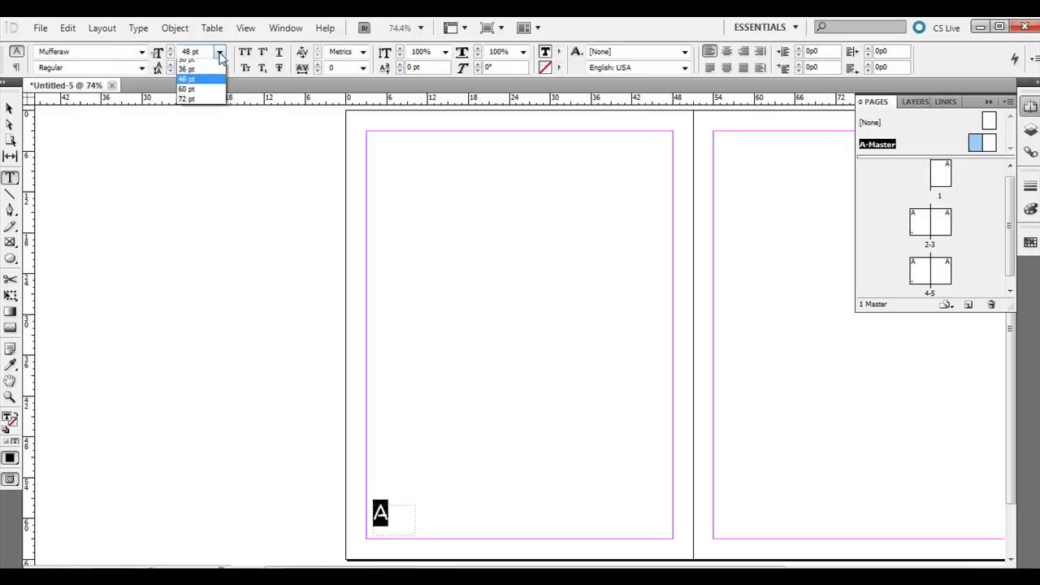
left_click(193, 212)
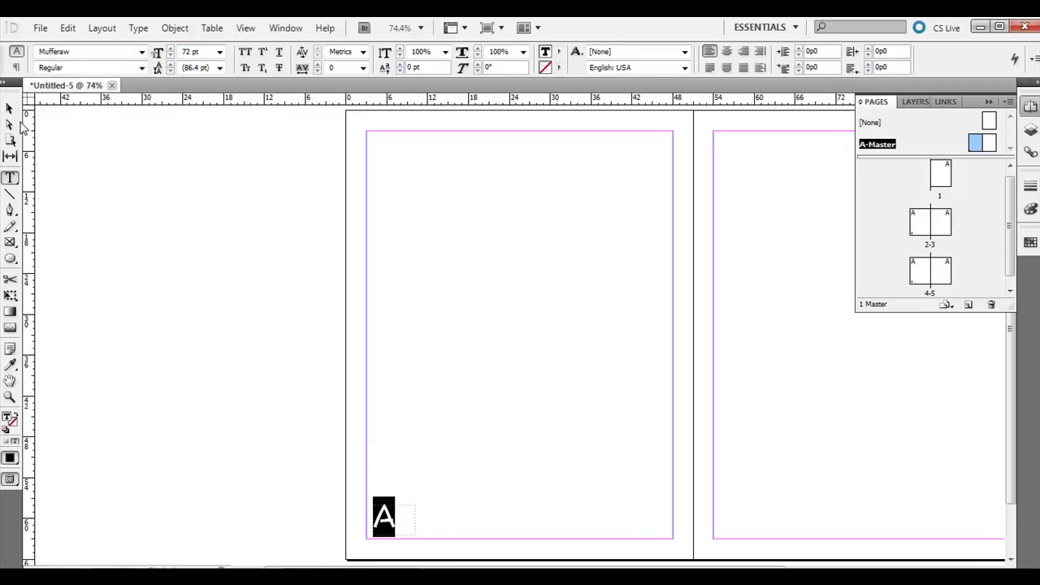
left_click(142, 52)
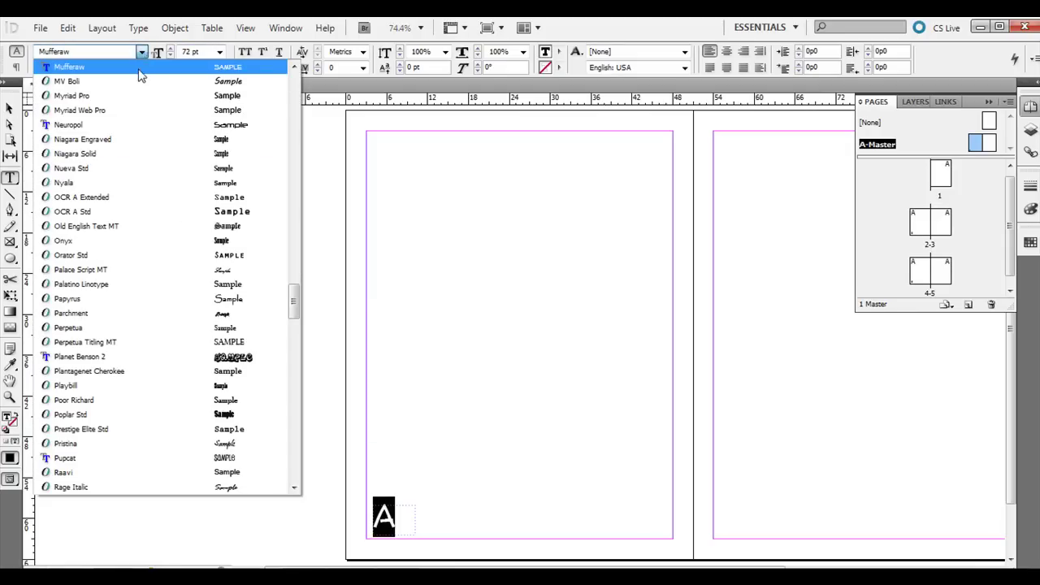
left_click(135, 95)
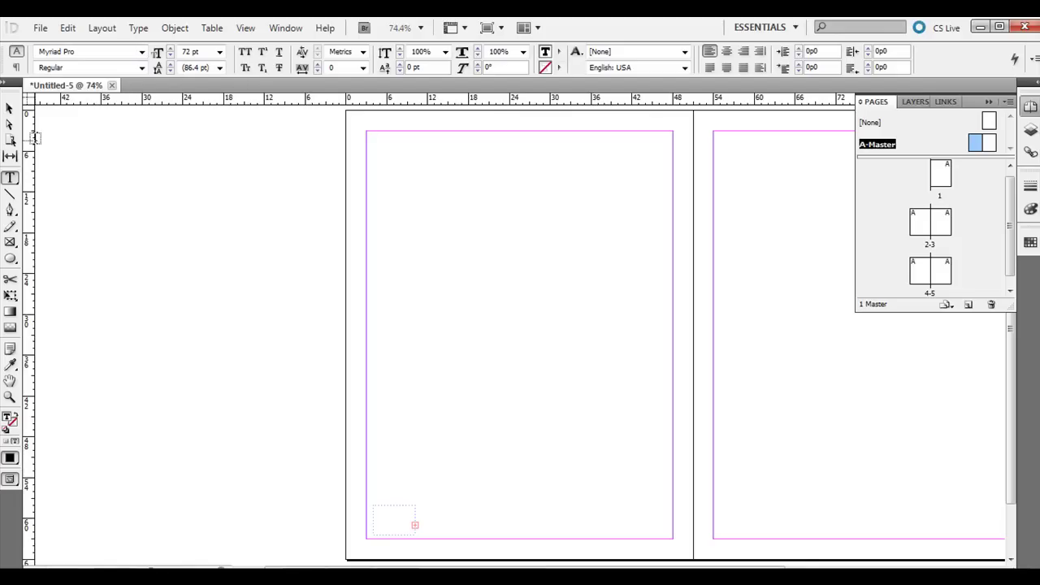
- Enlarge the page-number frame to 10p4.5 by 8p3 and move it to the page bottom
left_click(10, 108)
left_click_drag(398, 528, 443, 528)
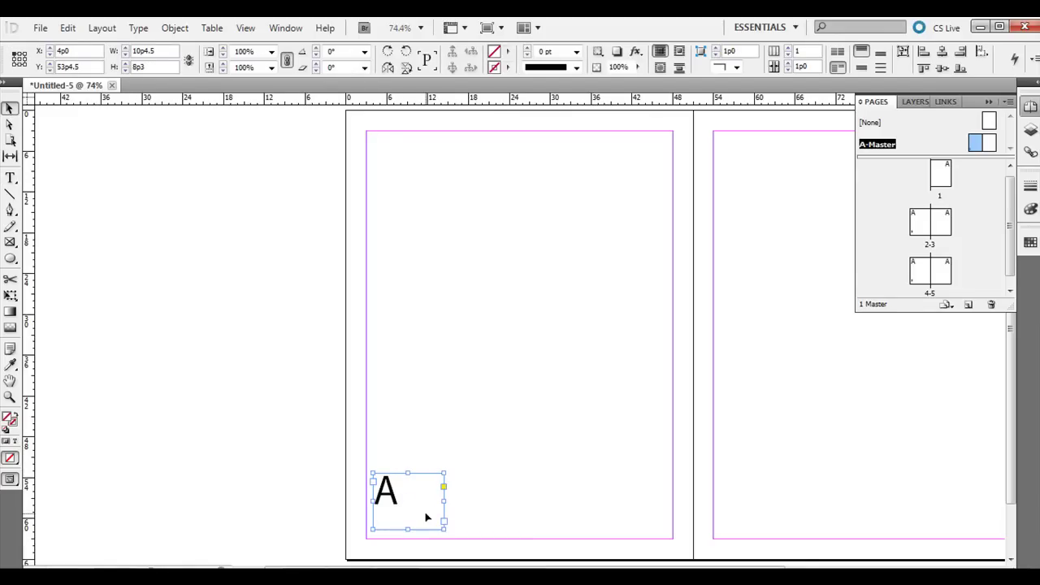
left_click_drag(396, 505, 395, 529)
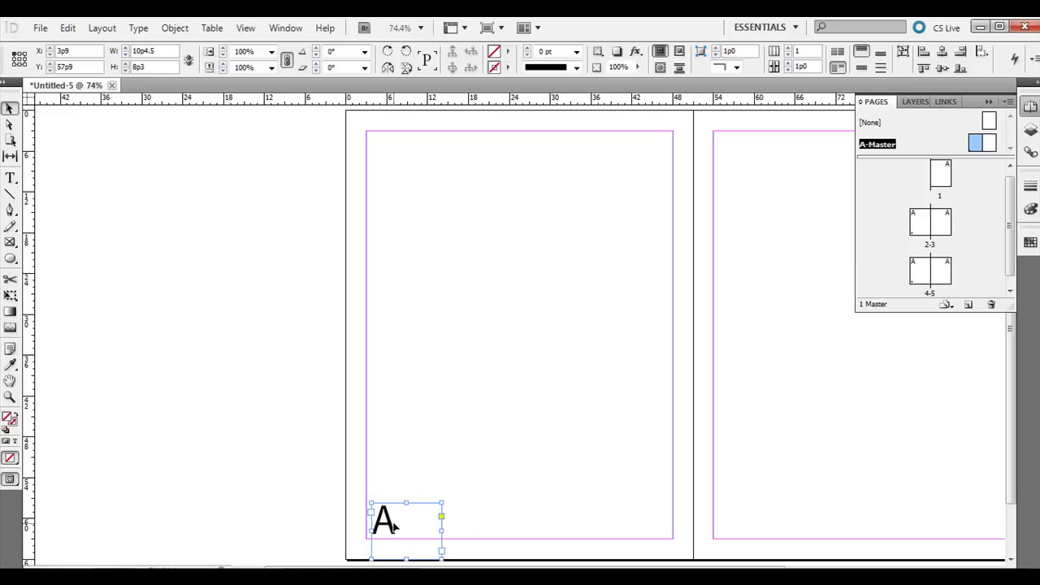
double_click(920, 230)
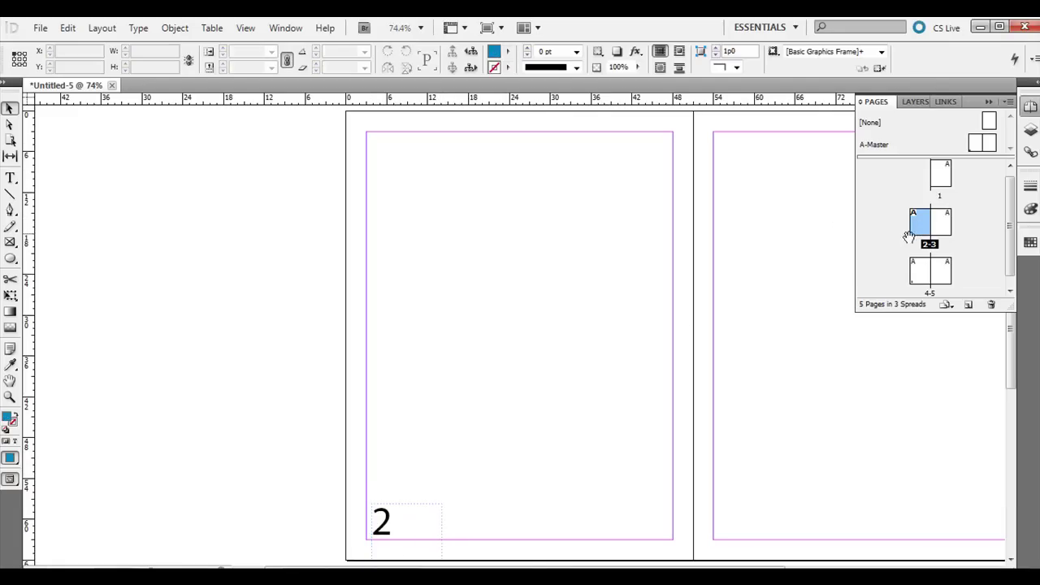
double_click(921, 277)
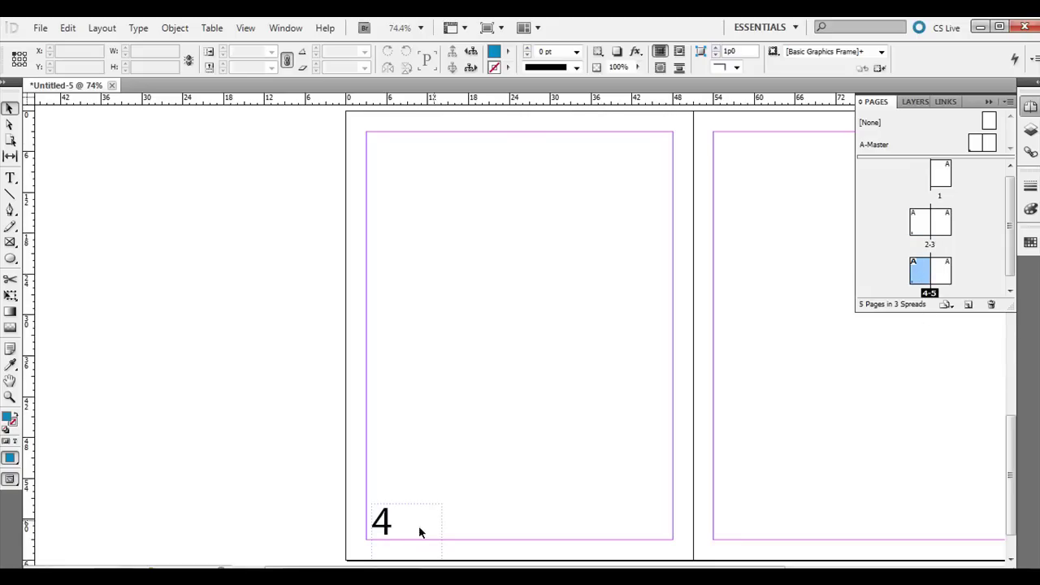
double_click(934, 226)
left_click(942, 276)
double_click(920, 223)
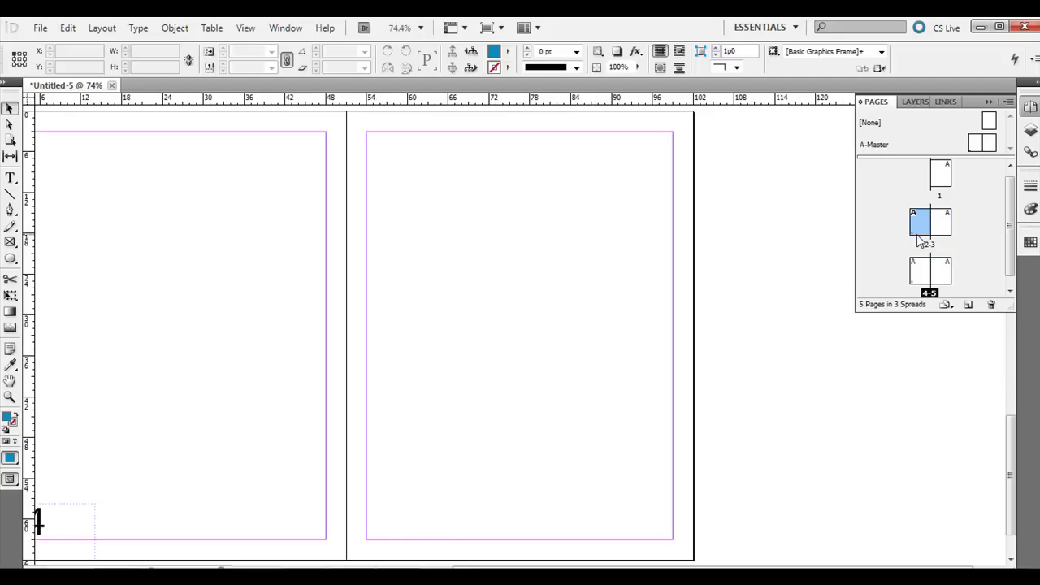
left_click(977, 147)
double_click(978, 147)
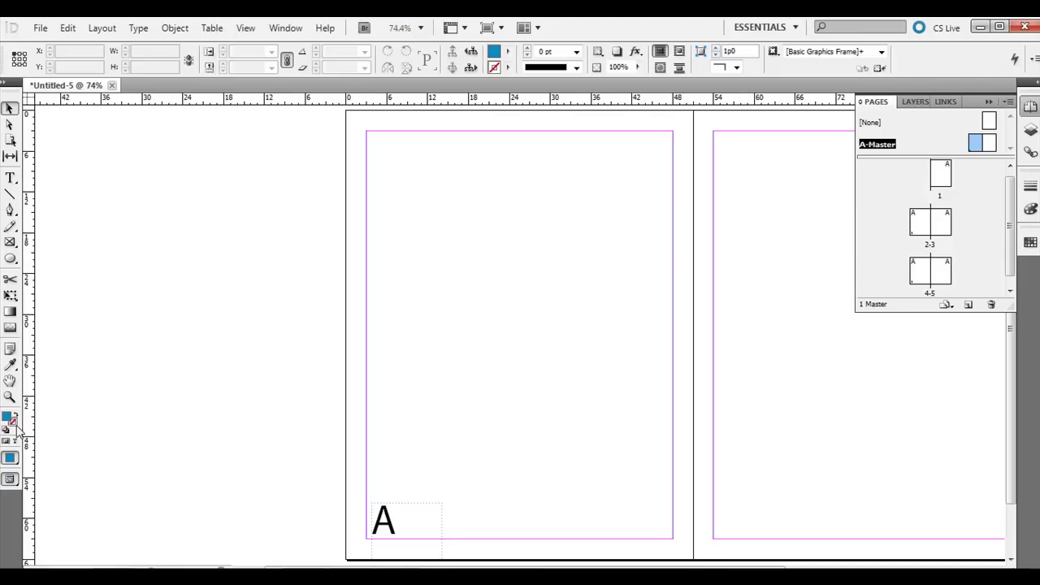
left_click(10, 381)
left_click_drag(631, 416, 443, 437)
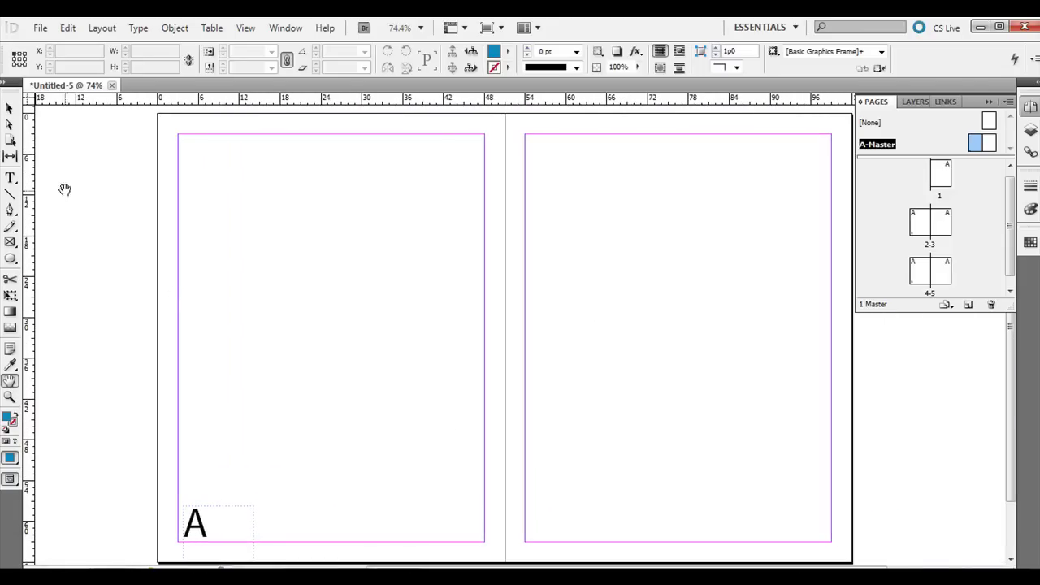
left_click(10, 179)
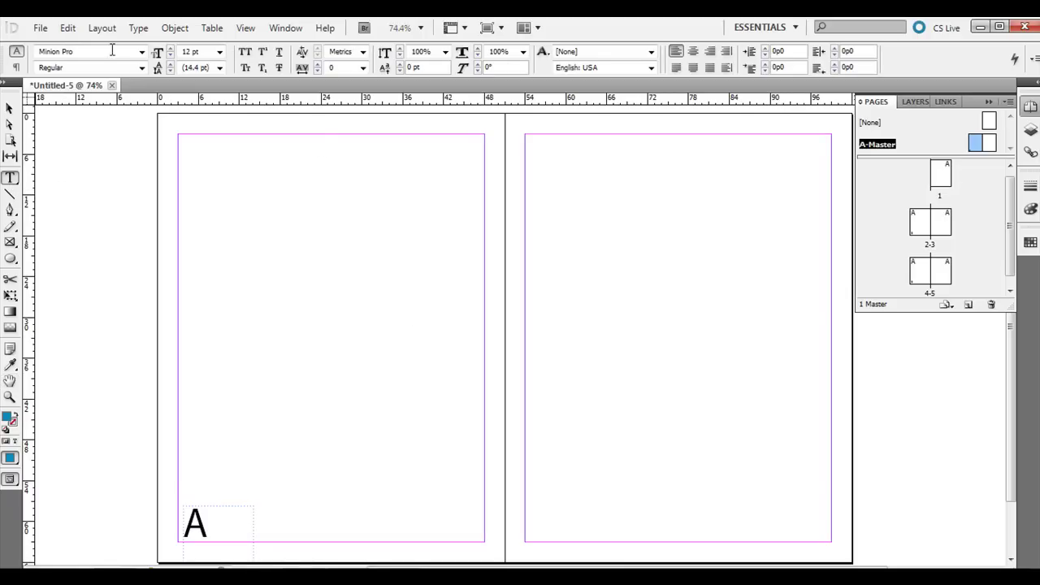
left_click(137, 29)
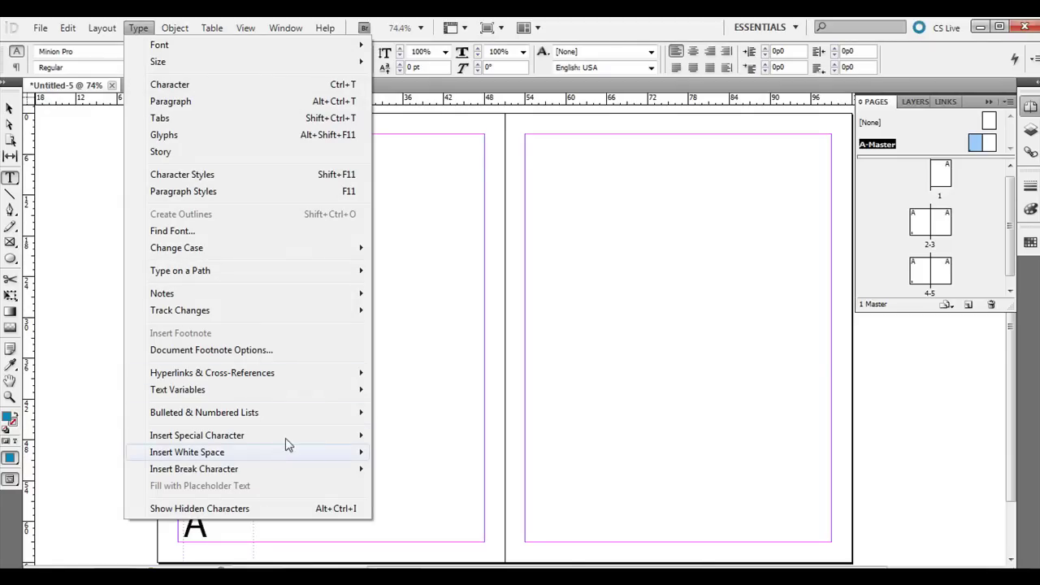
mouse_move(290, 435)
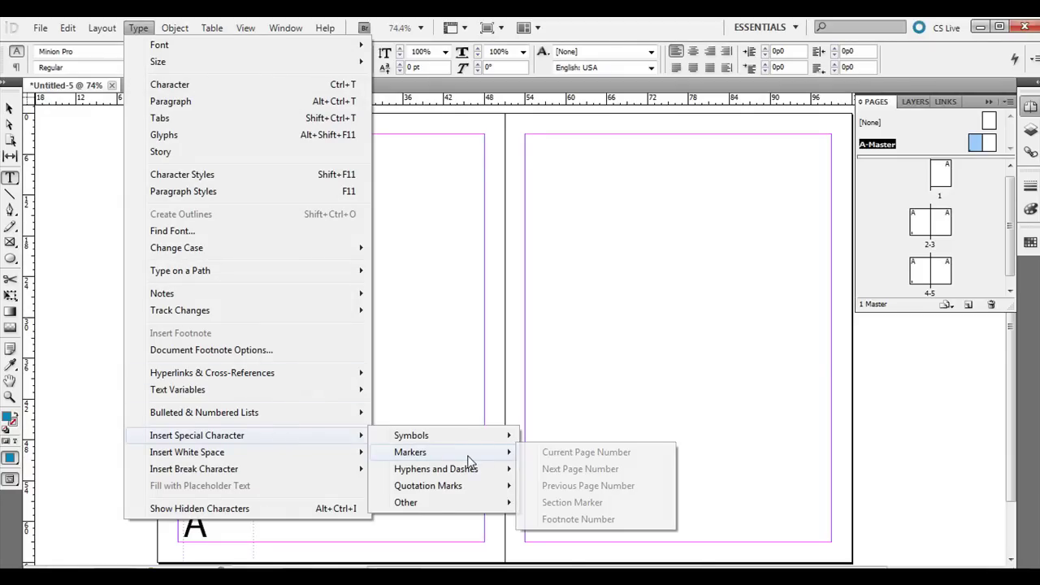
mouse_move(175, 27)
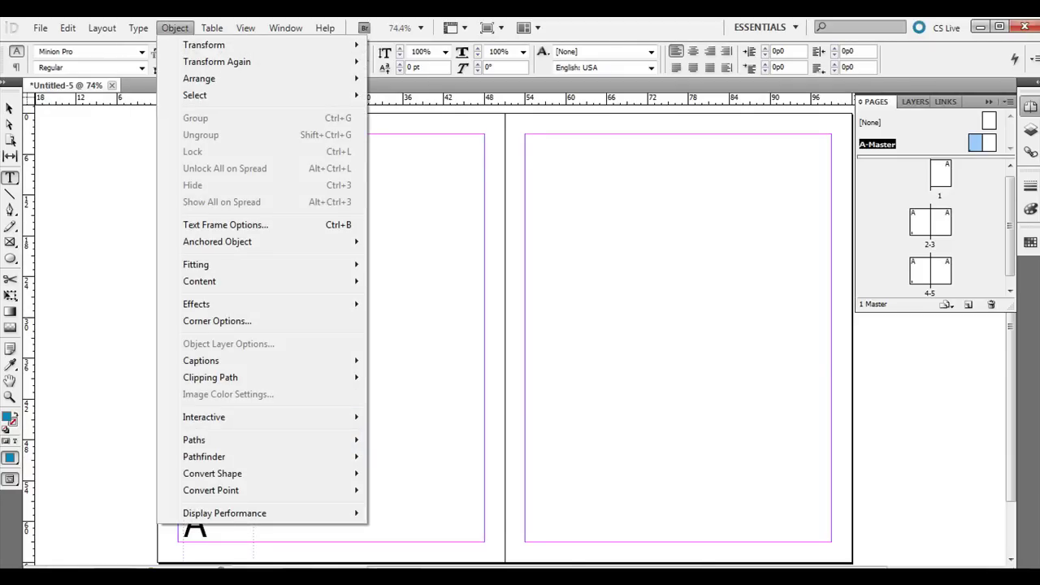
key("Escape")
left_click(10, 108)
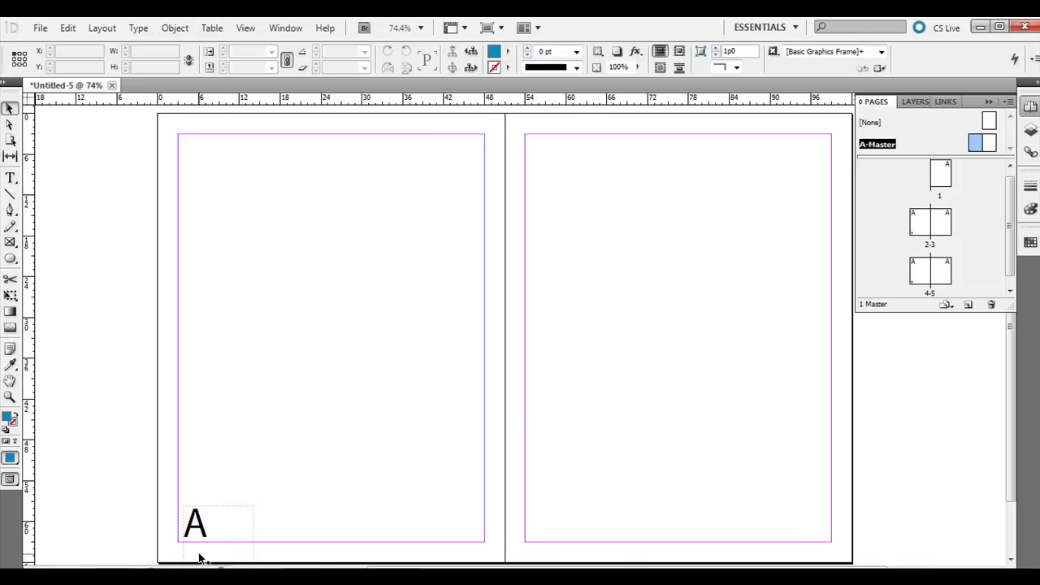
left_click(199, 527)
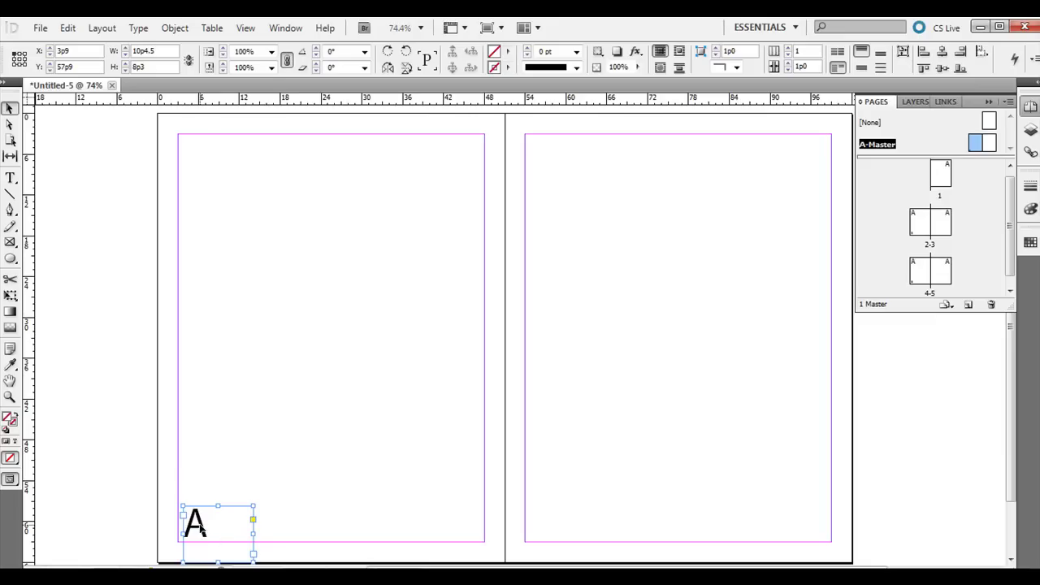
left_click(134, 29)
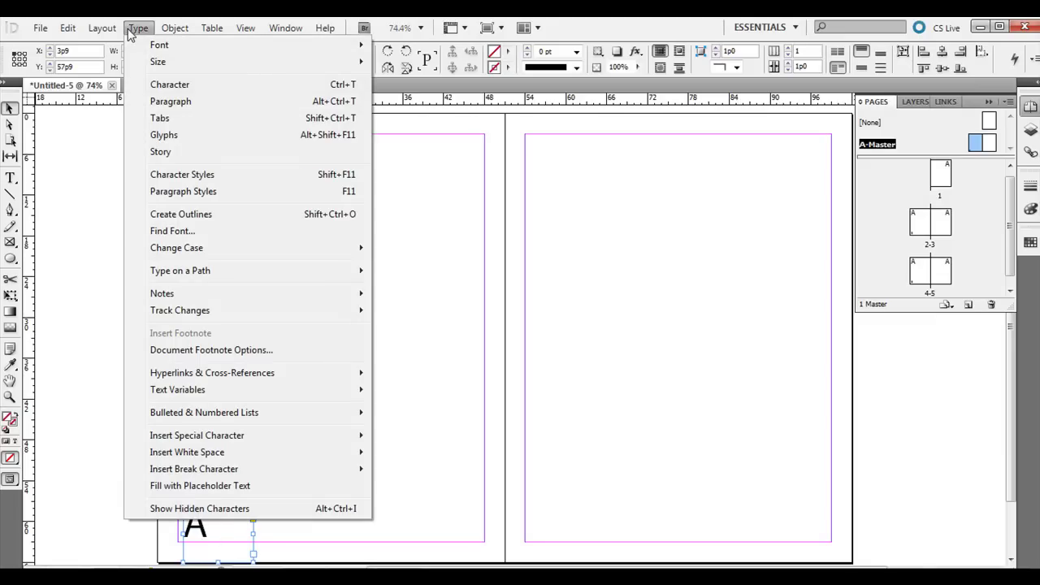
left_click(130, 30)
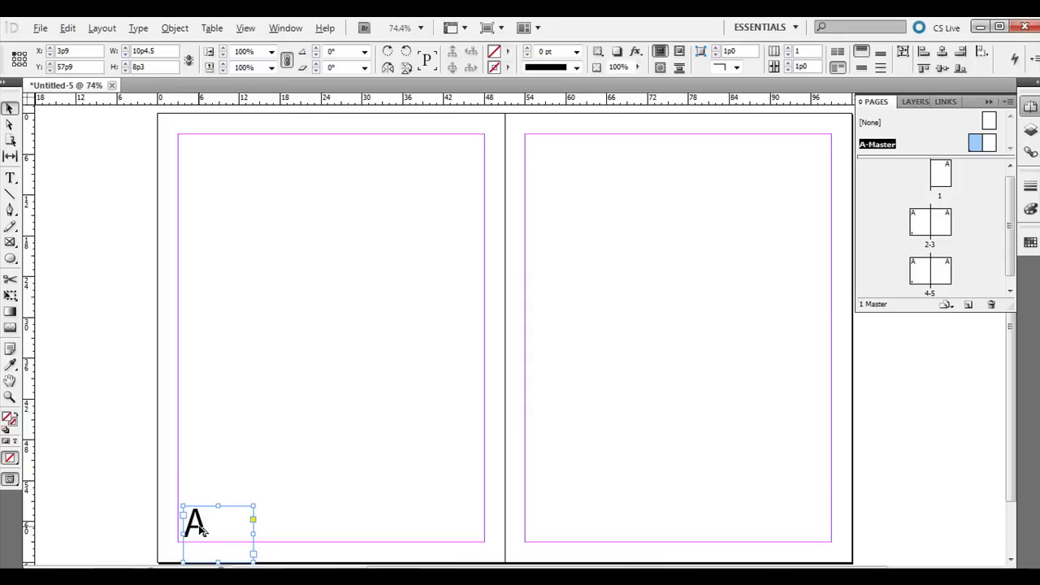
- Copy the page-number frame to the right master page's bottom-right corner and check pages 2–5
left_click_drag(201, 529, 819, 529)
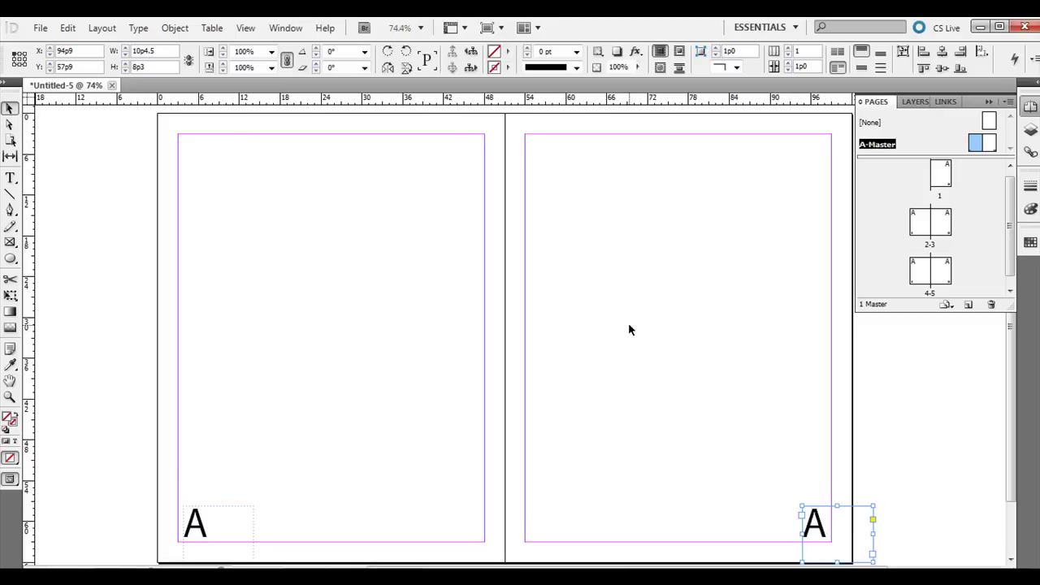
double_click(926, 224)
double_click(939, 228)
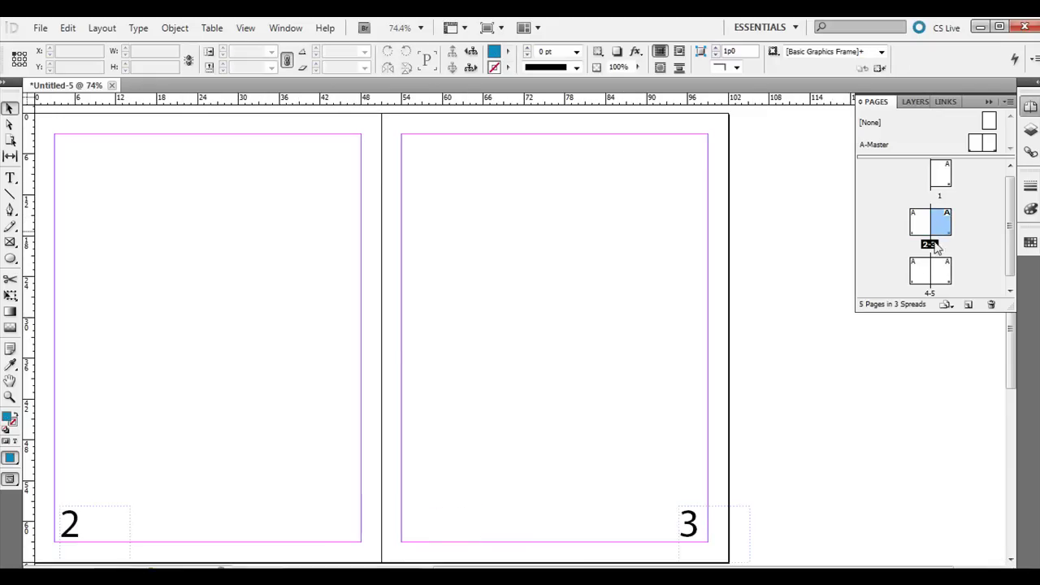
double_click(921, 273)
double_click(942, 274)
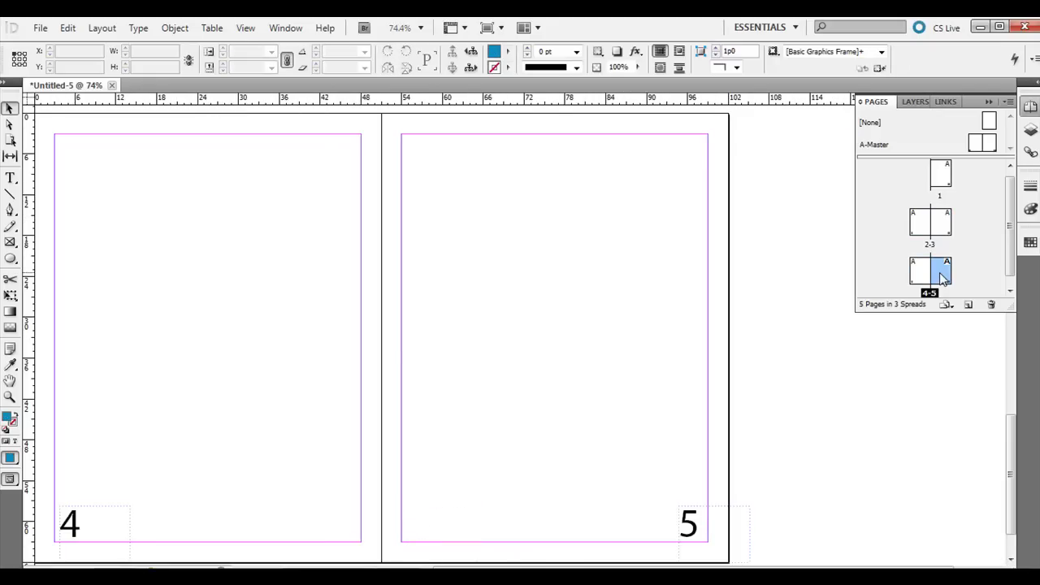
double_click(920, 222)
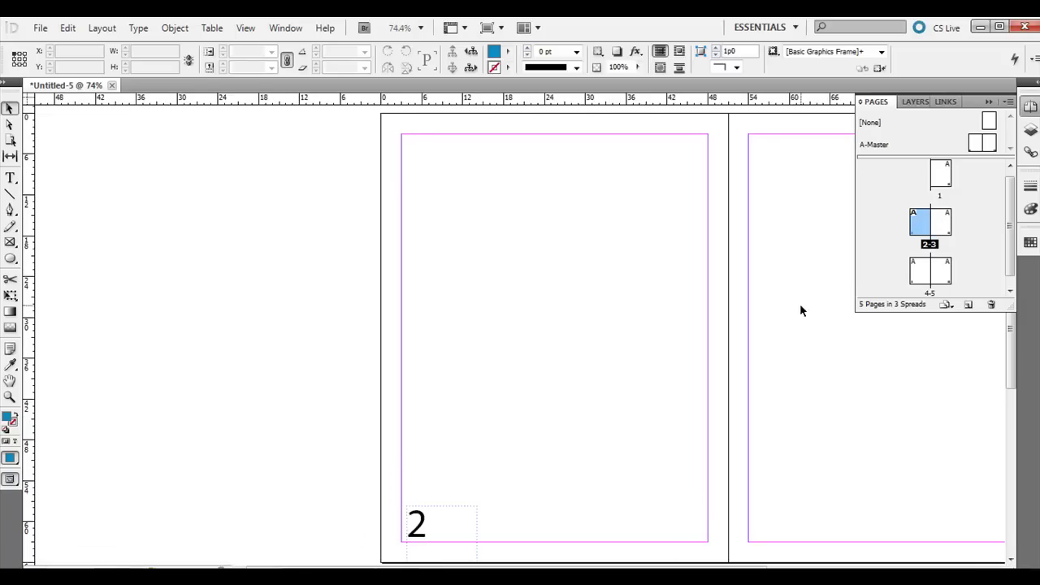
- Place the cyclist silhouette photo onto spread 2-3
left_click(40, 28)
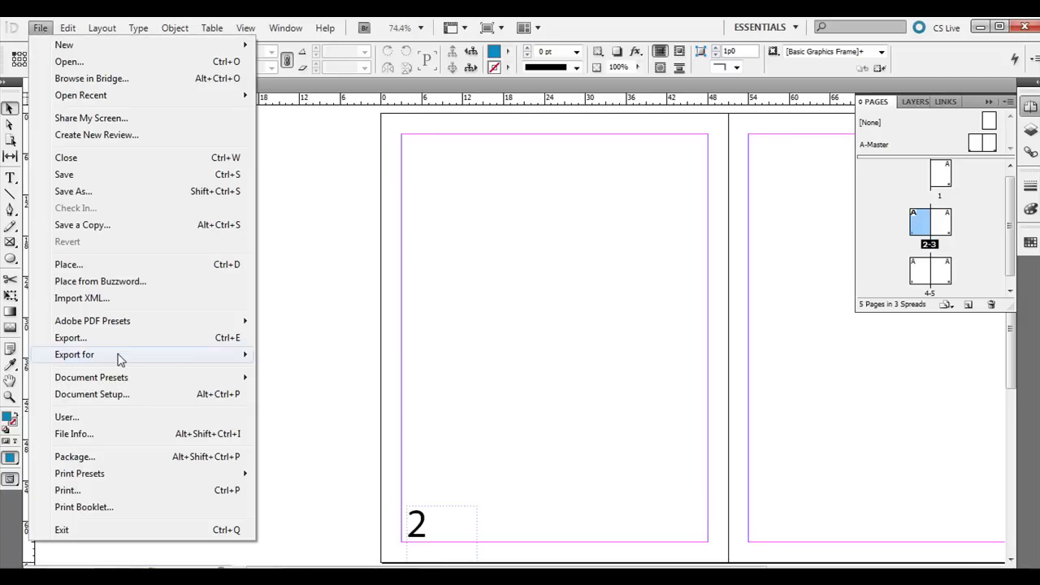
left_click(122, 264)
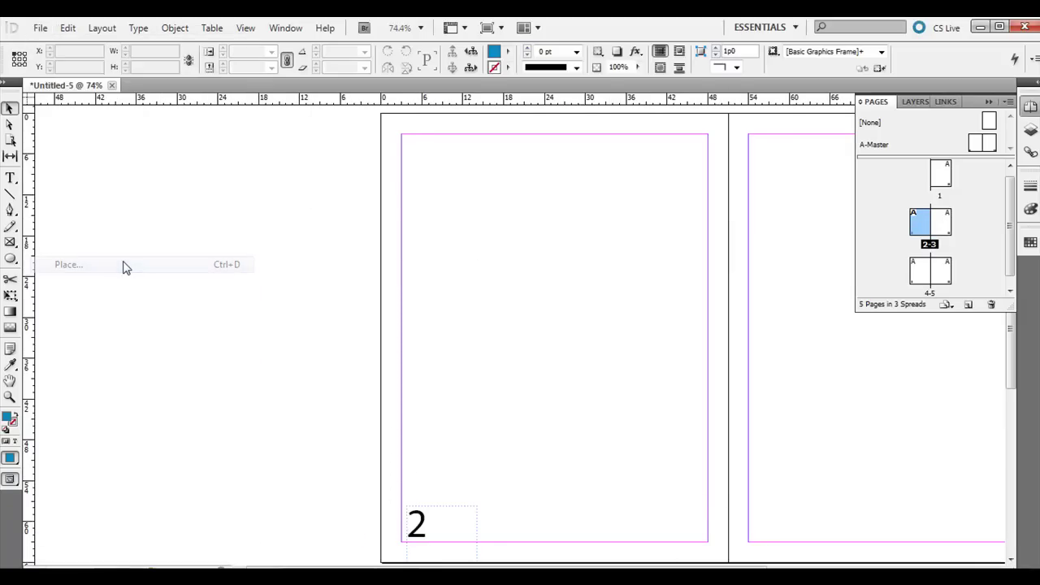
left_click(436, 195)
left_click(506, 202)
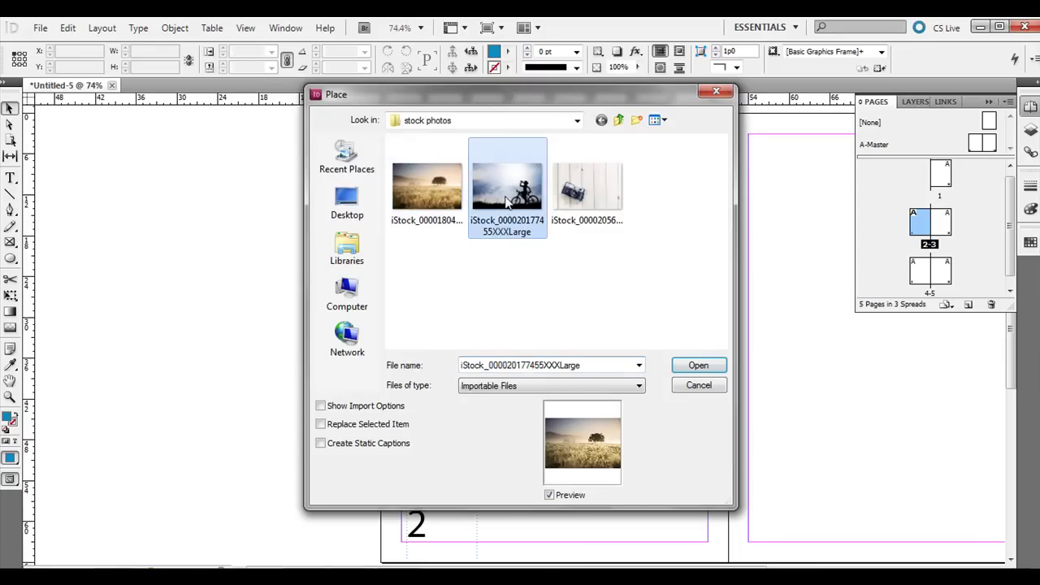
left_click(698, 365)
left_click(442, 284)
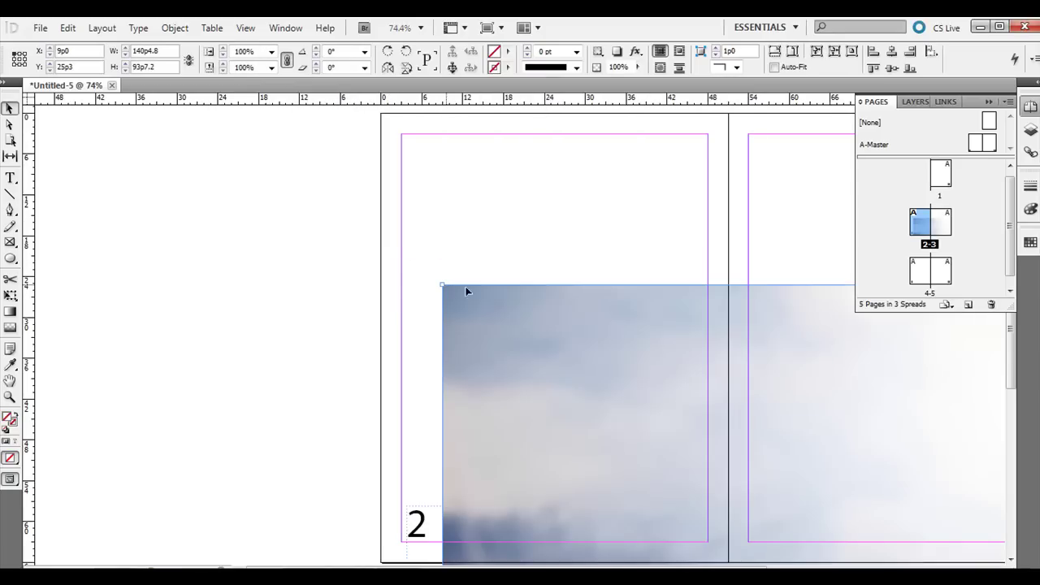
- Scale the cyclist photo down proportionally to 85p4.8 by 56p11.2 and position it at X 7p4.5, Y 9p0.8
left_click_drag(577, 364, 508, 204)
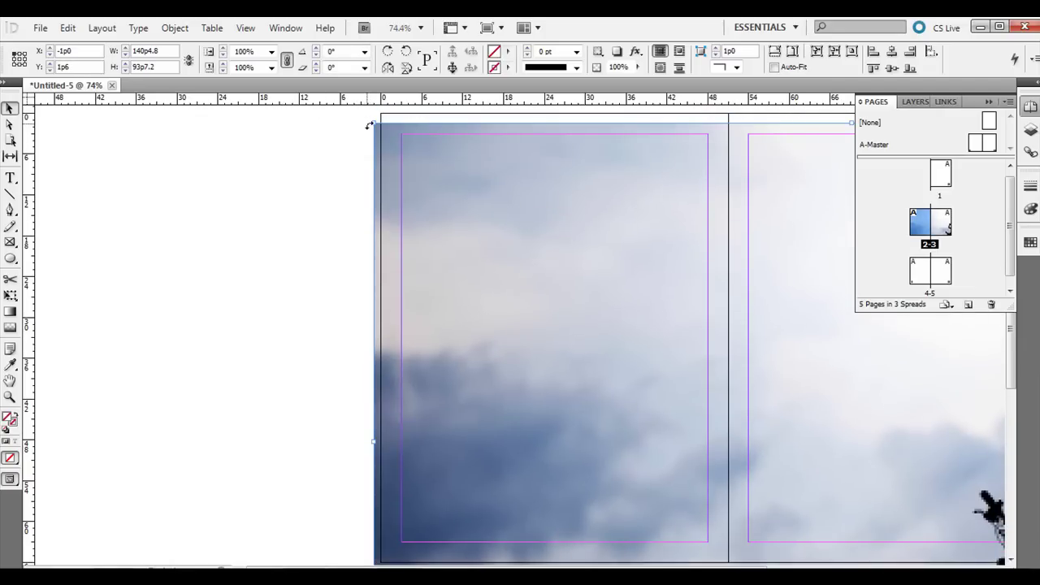
left_click_drag(372, 122, 749, 455)
left_click_drag(886, 456, 520, 265)
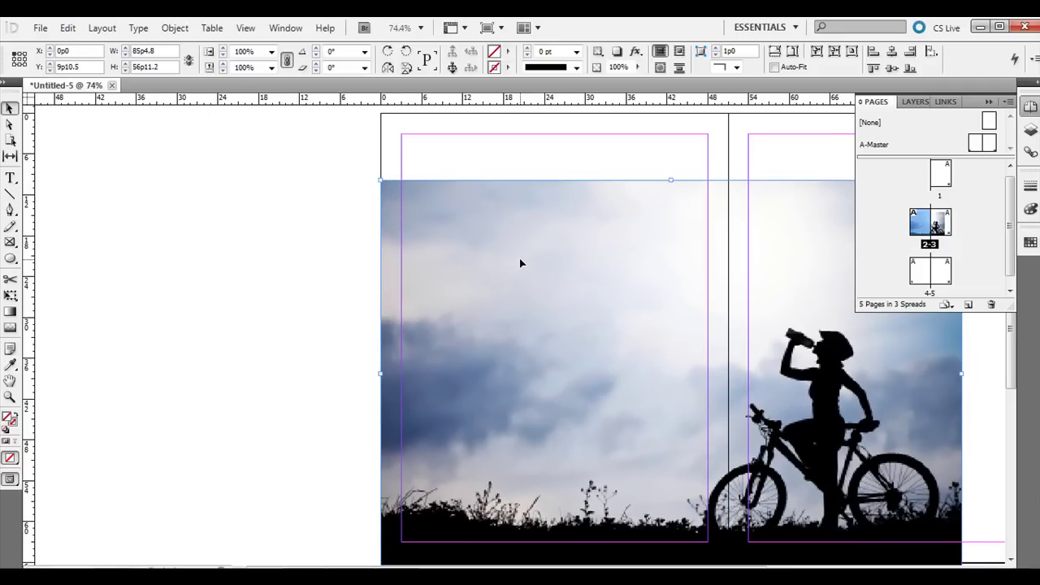
left_click_drag(523, 312, 522, 366)
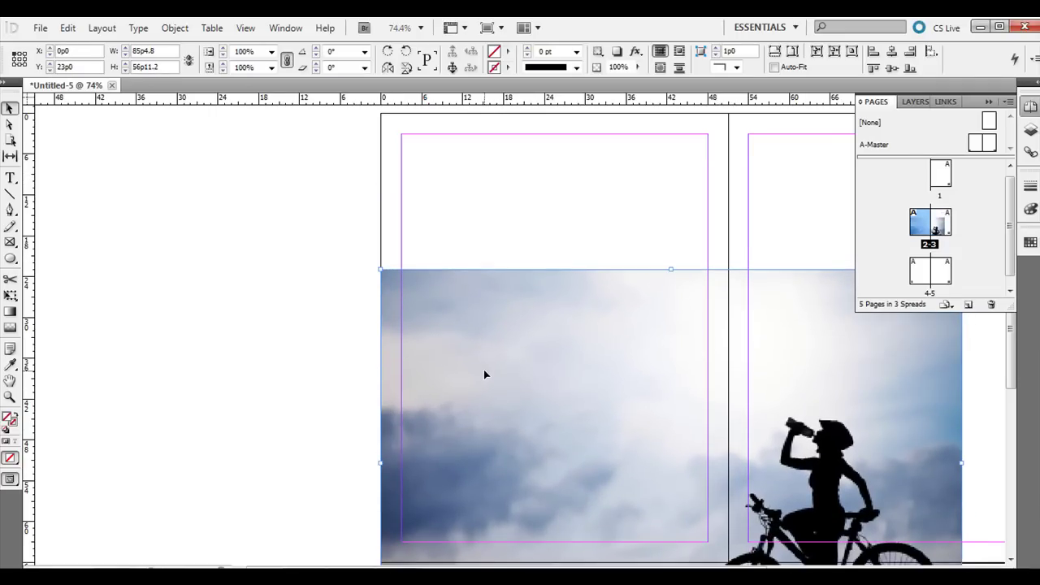
left_click_drag(484, 373, 655, 274)
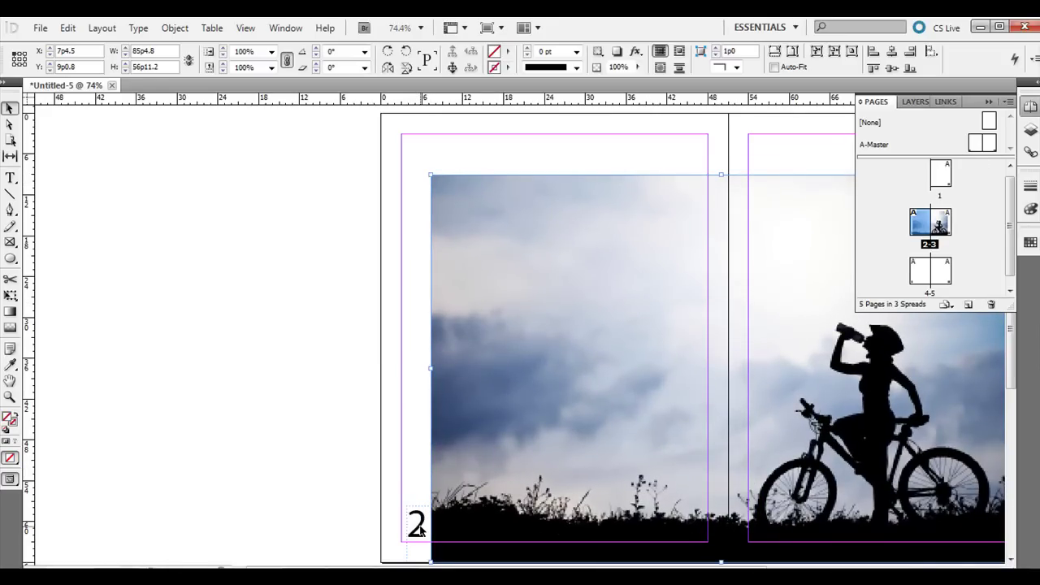
- Adjust the cyclist photo's left edge and position, then delete it, leaving only page numbers 2 and 3
left_click_drag(416, 529, 415, 529)
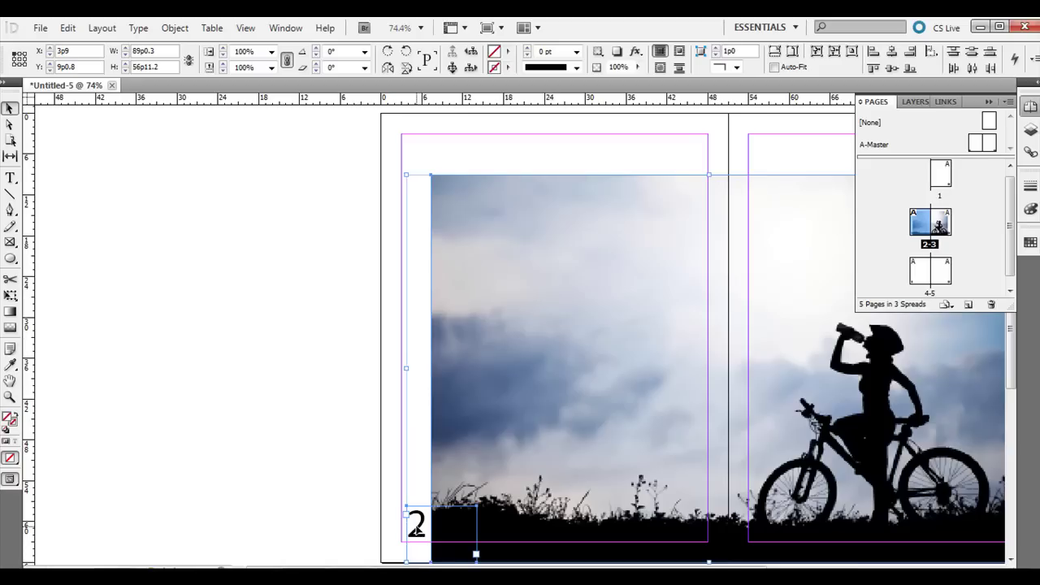
left_click(350, 482)
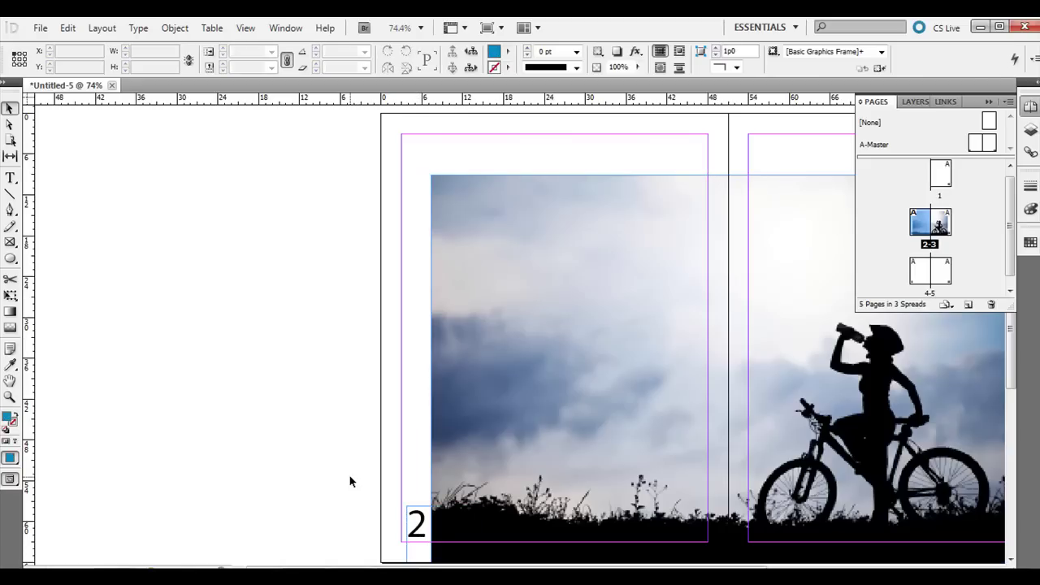
left_click_drag(553, 330, 450, 238)
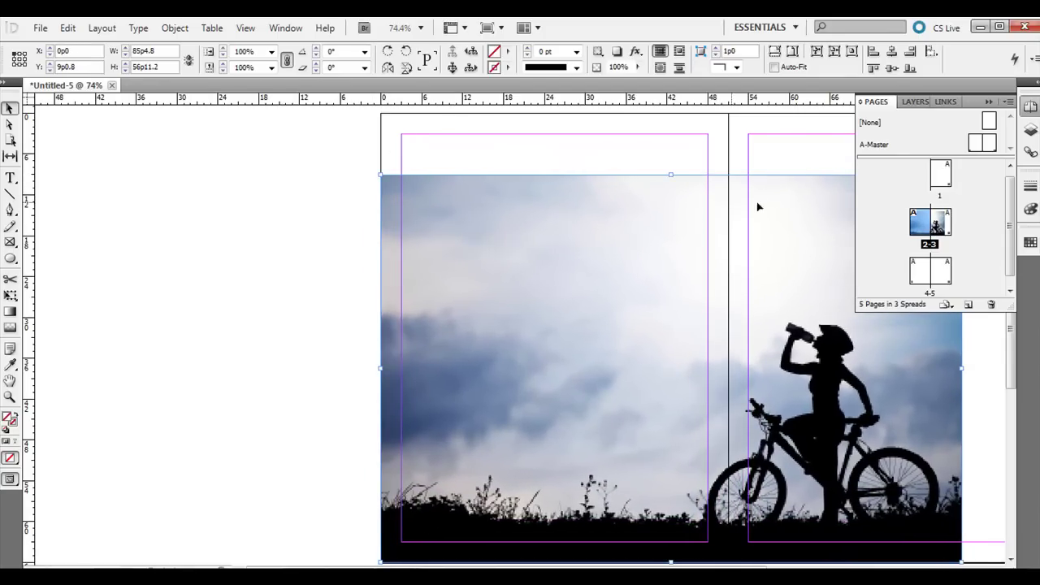
double_click(923, 231)
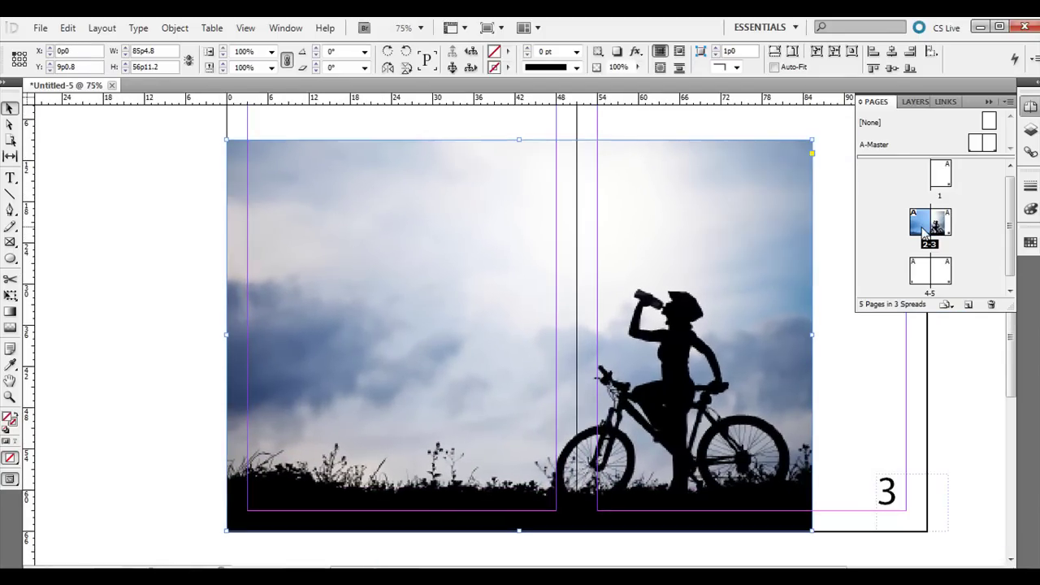
key("Delete")
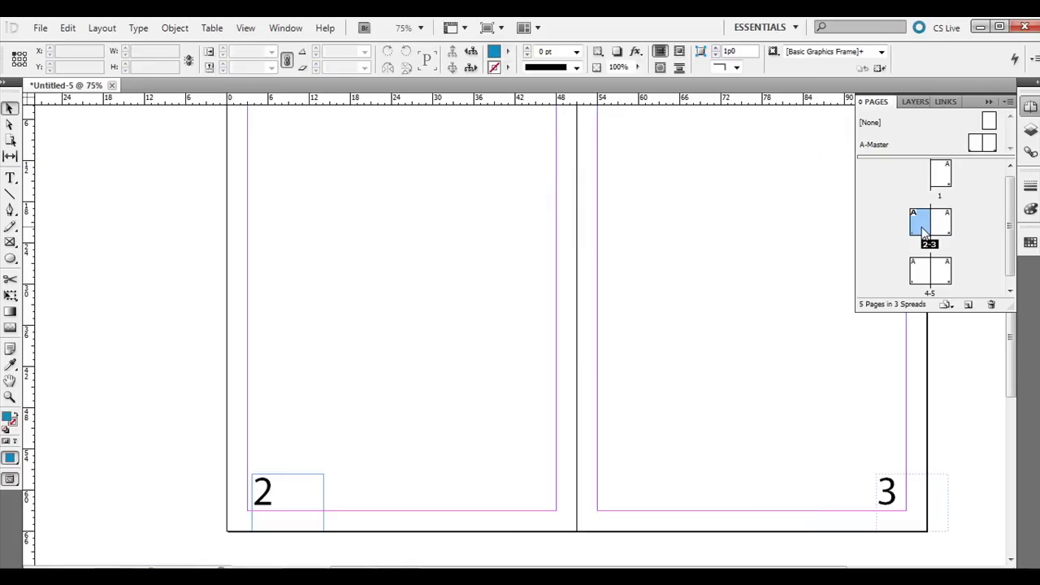
- Place the misty field photo with the lone tree onto spread 2-3
left_click(40, 28)
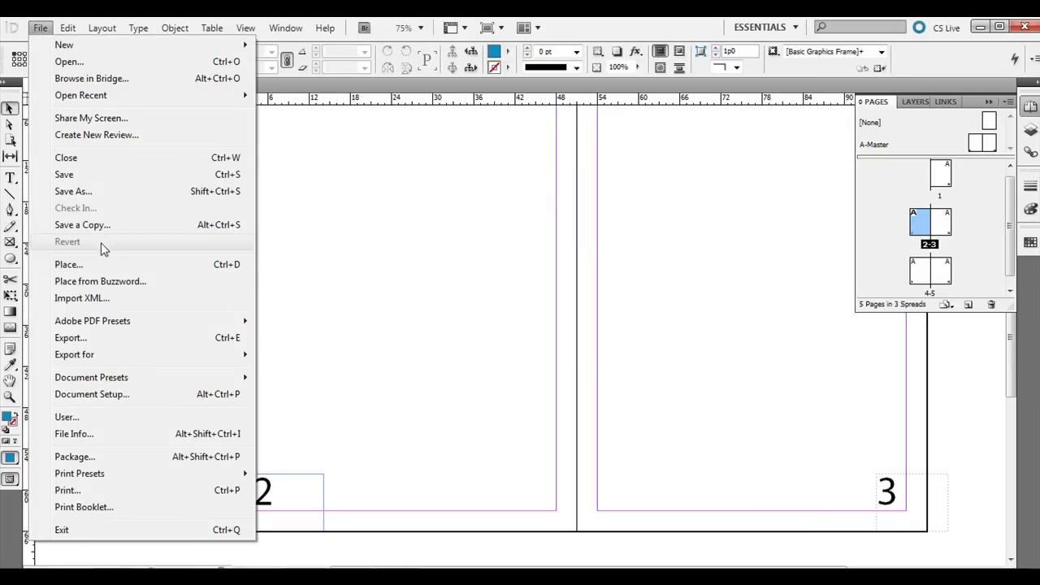
left_click(102, 271)
left_click(447, 172)
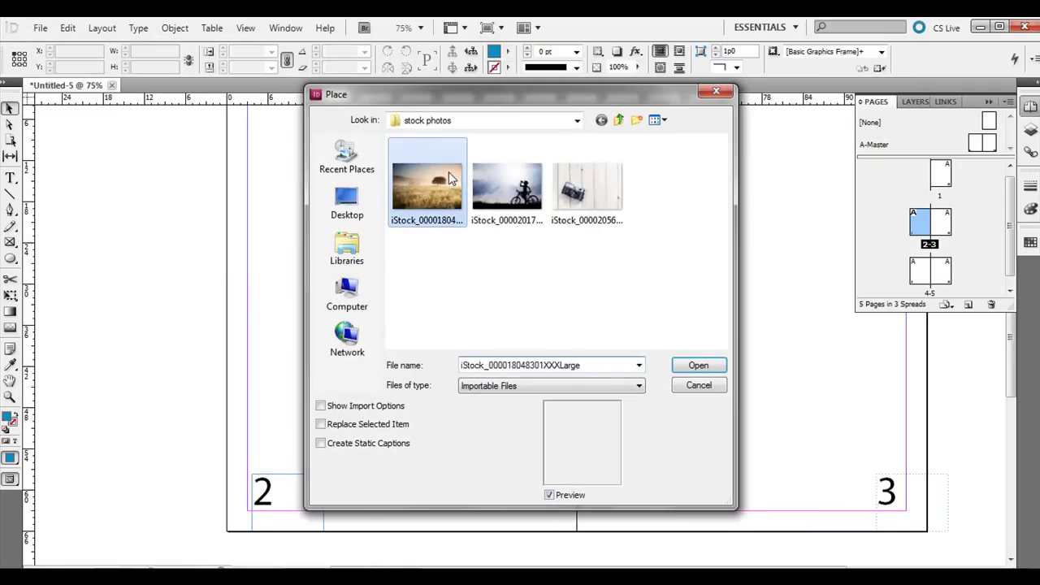
left_click(689, 367)
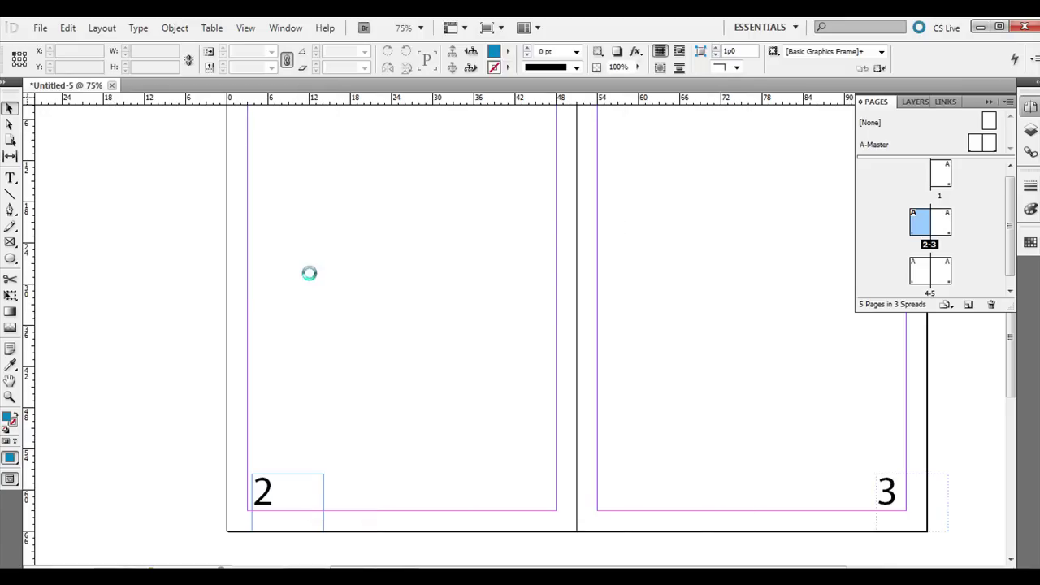
left_click(160, 207)
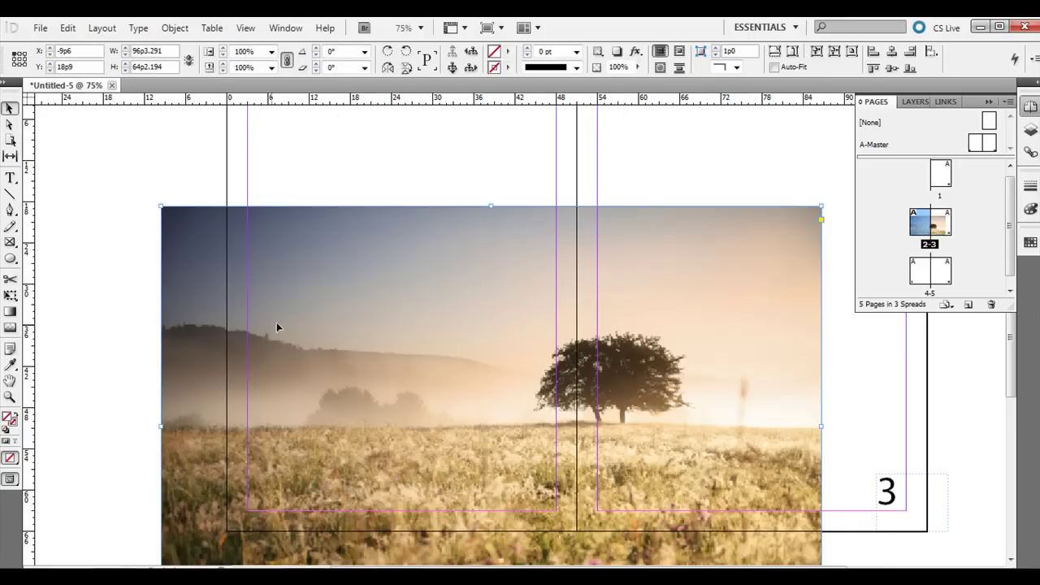
- Scale the tree photo to about 74% (51p1.46 by 34p0.973) and move it onto page 2
left_click_drag(276, 326, 355, 244)
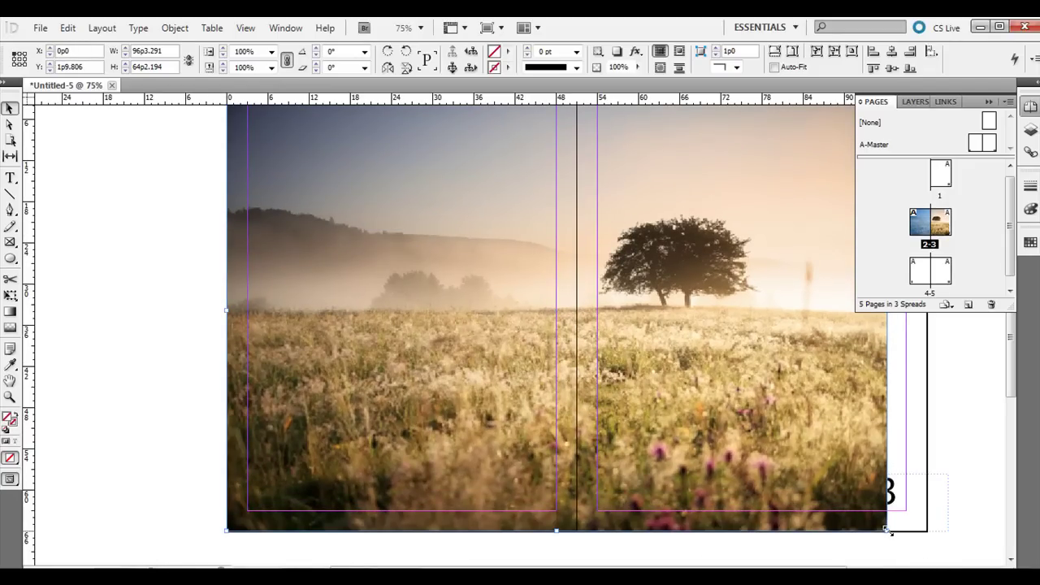
left_click_drag(888, 531, 458, 327)
left_click_drag(423, 205, 423, 324)
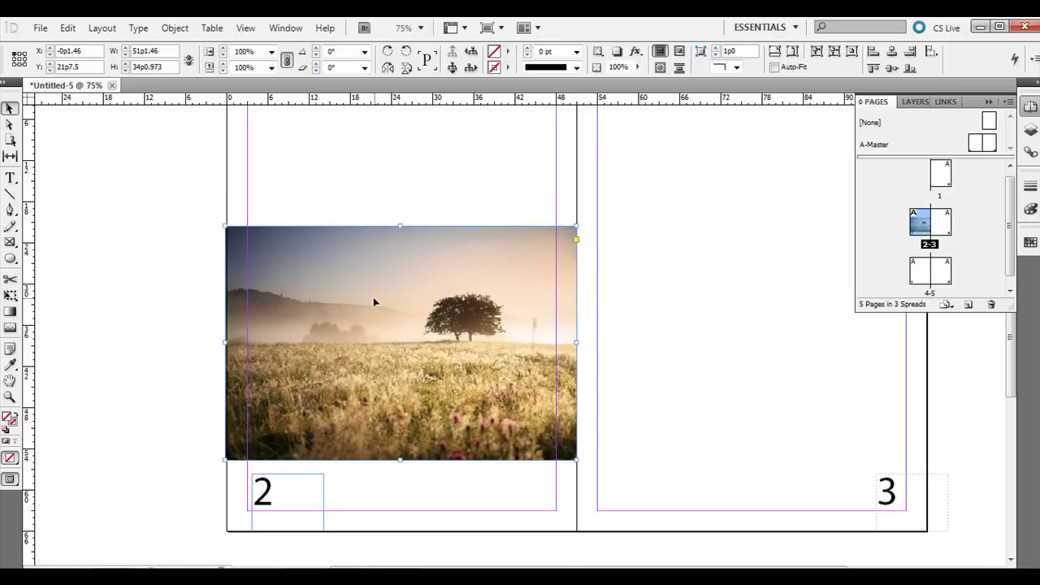
- Send the tree photo behind the page-number frame and set it flush at page 2's bottom-left, X 0p0, Y 31p11.027
left_click_drag(373, 301, 376, 331)
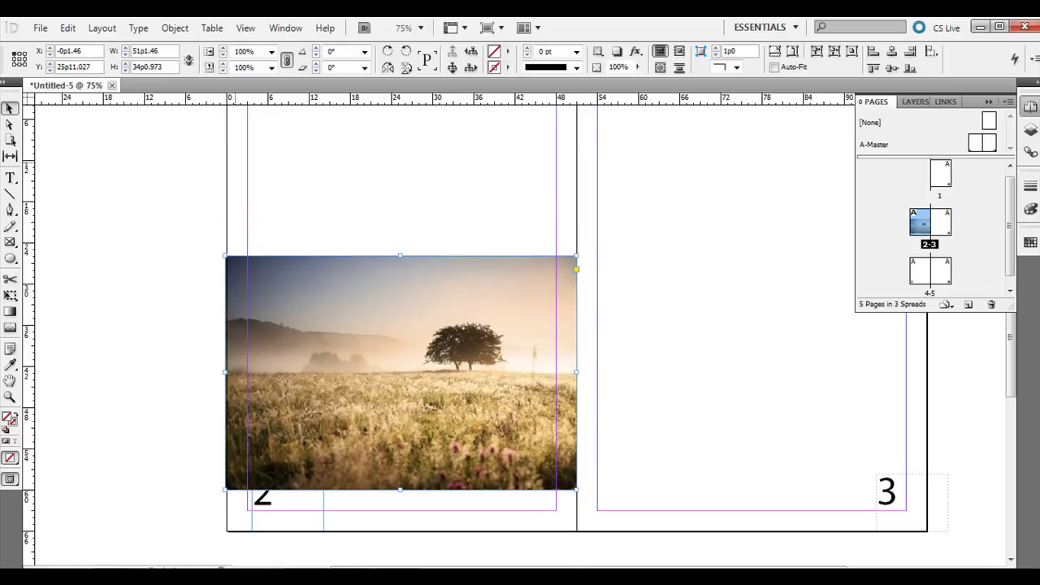
left_click(173, 28)
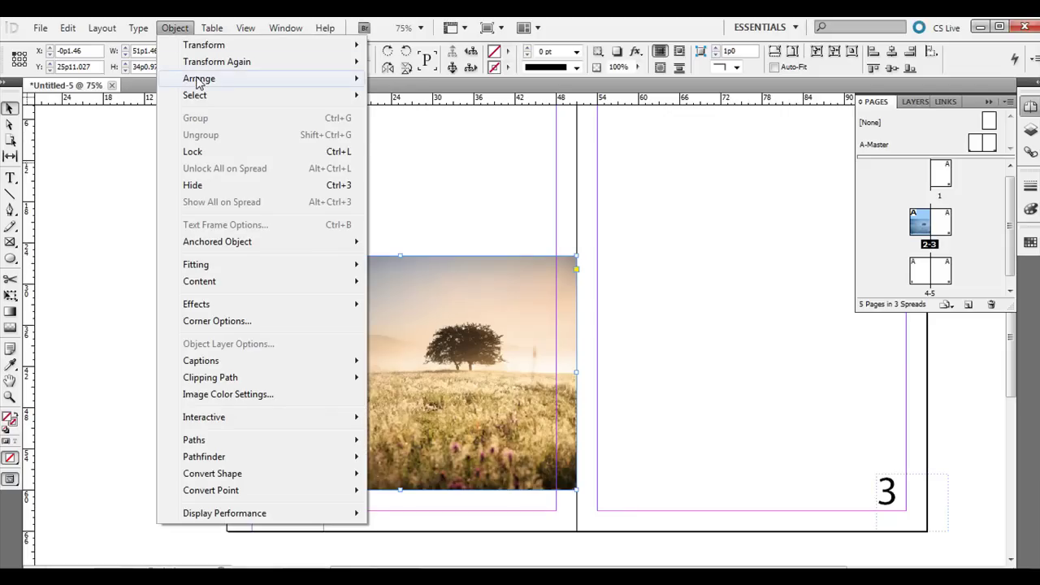
mouse_move(199, 84)
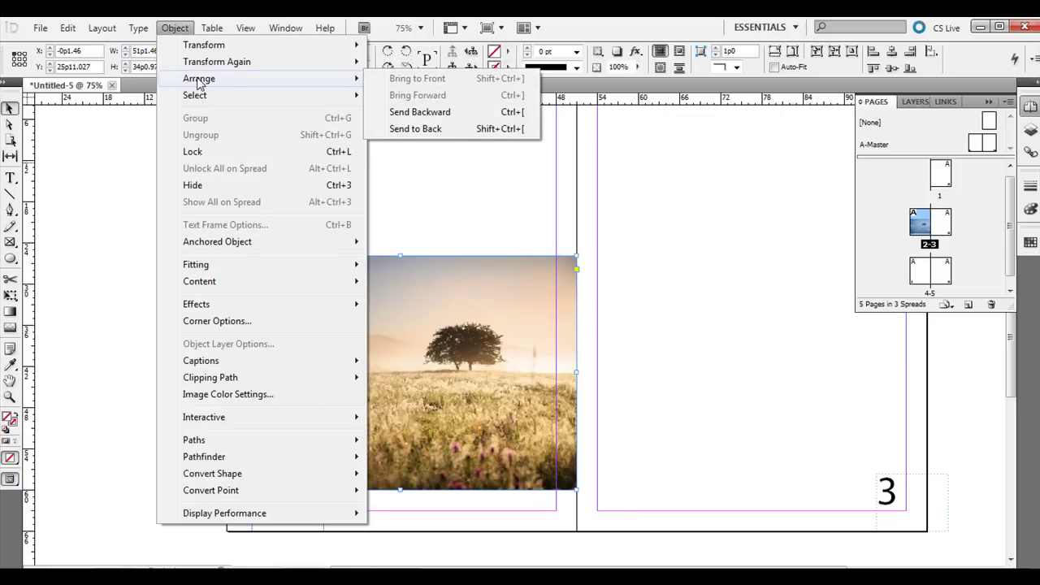
left_click(411, 128)
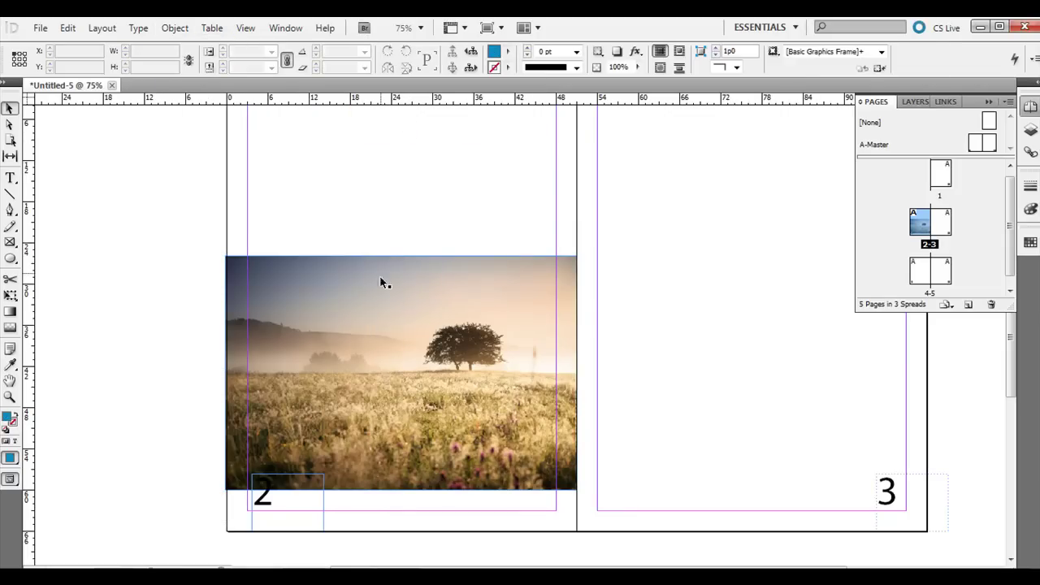
left_click_drag(382, 283, 381, 330)
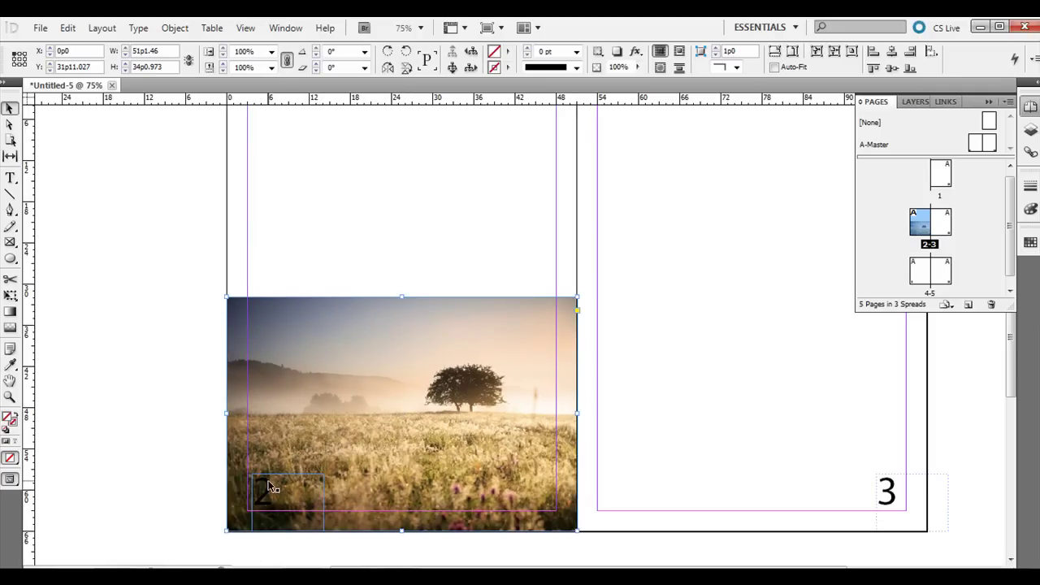
left_click(364, 257)
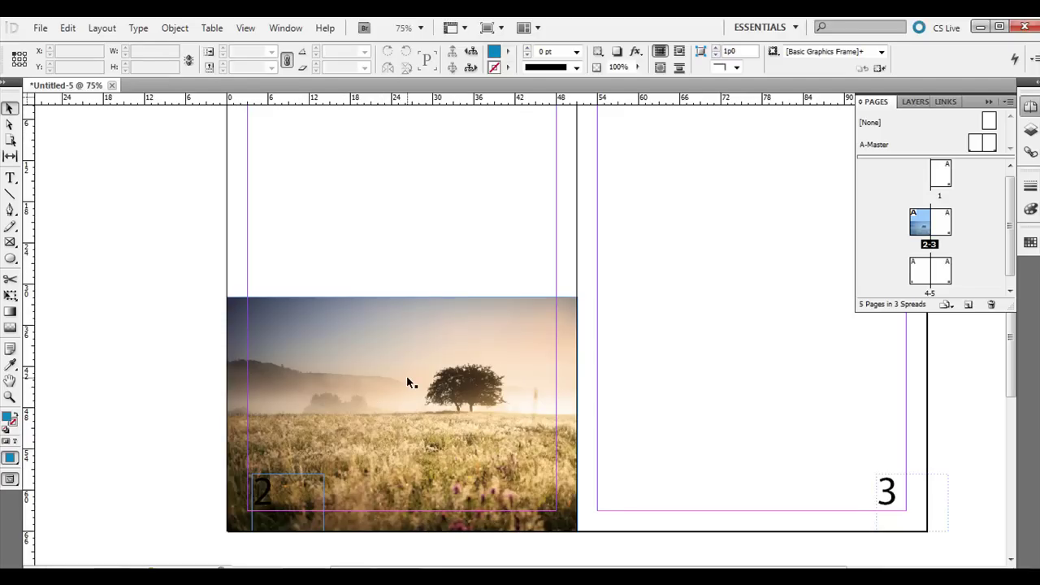
- Delete the page-number 2 frame from page 2
left_click(267, 502)
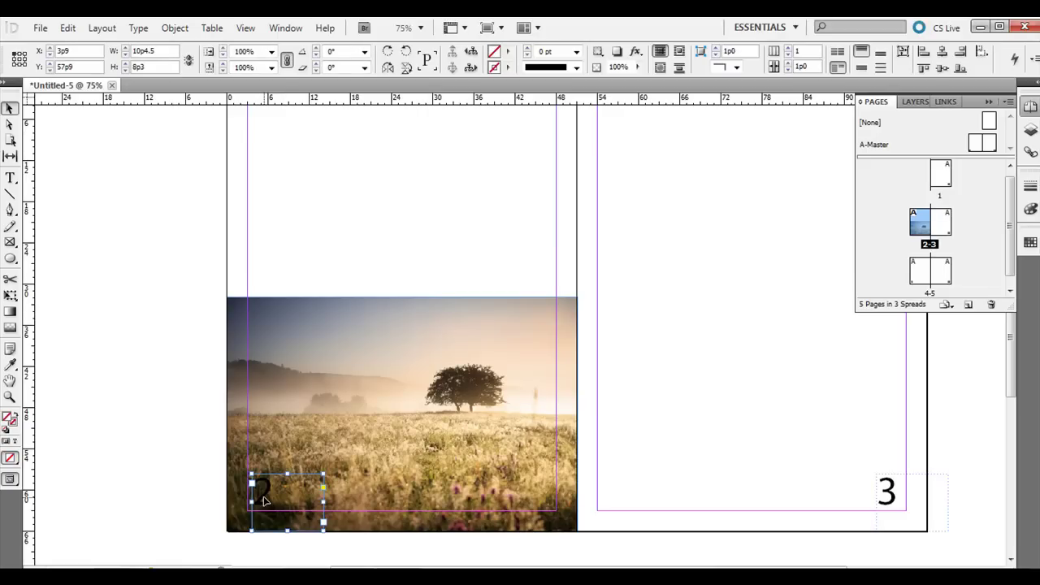
key("Delete")
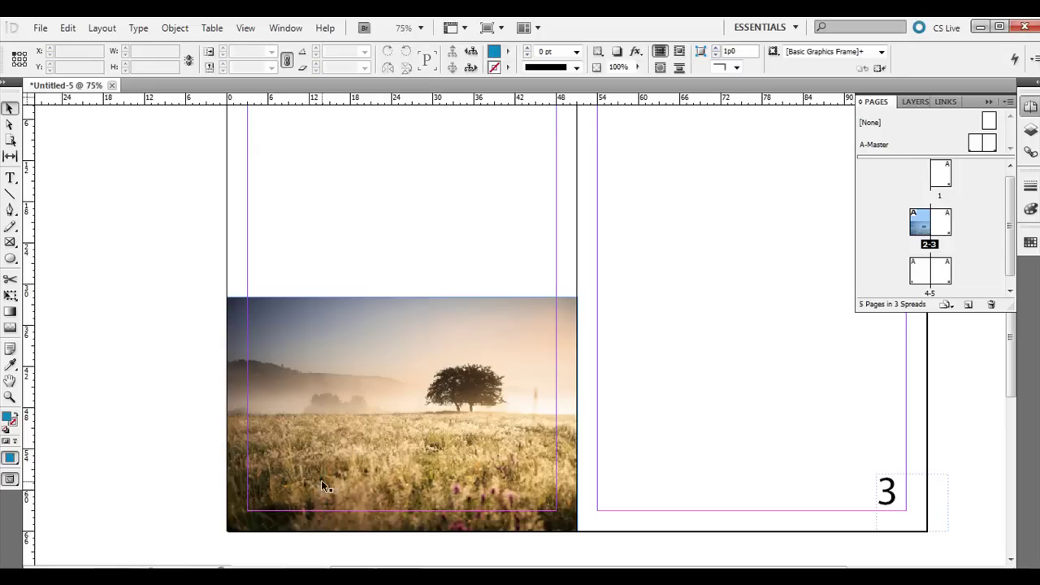
double_click(940, 224)
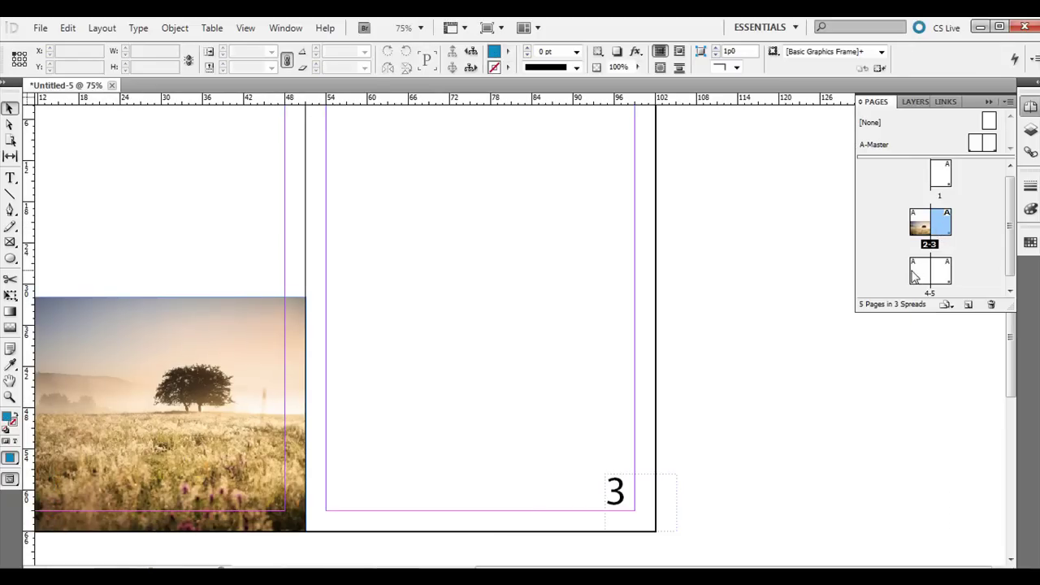
- Browse spreads 4-5 and 2-3 in the Pages panel, then open the A-Master spread
left_click(918, 276)
double_click(918, 276)
double_click(943, 272)
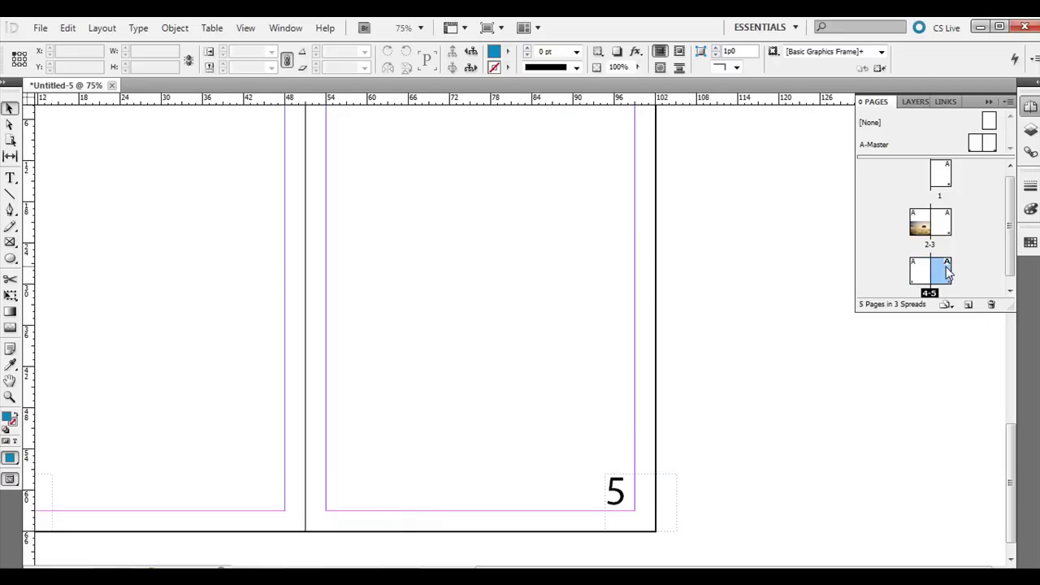
left_click(916, 224)
double_click(916, 225)
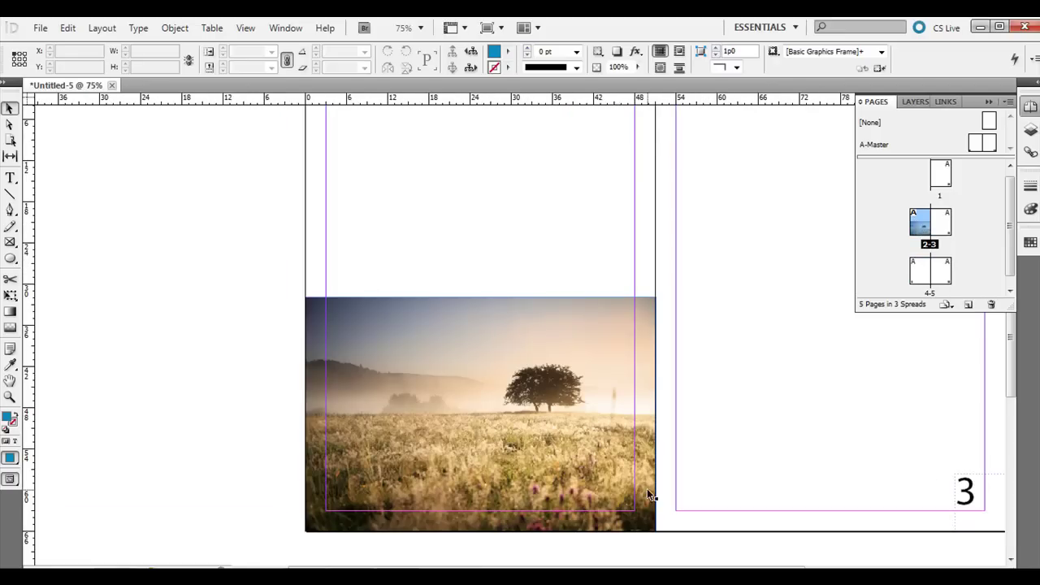
double_click(974, 143)
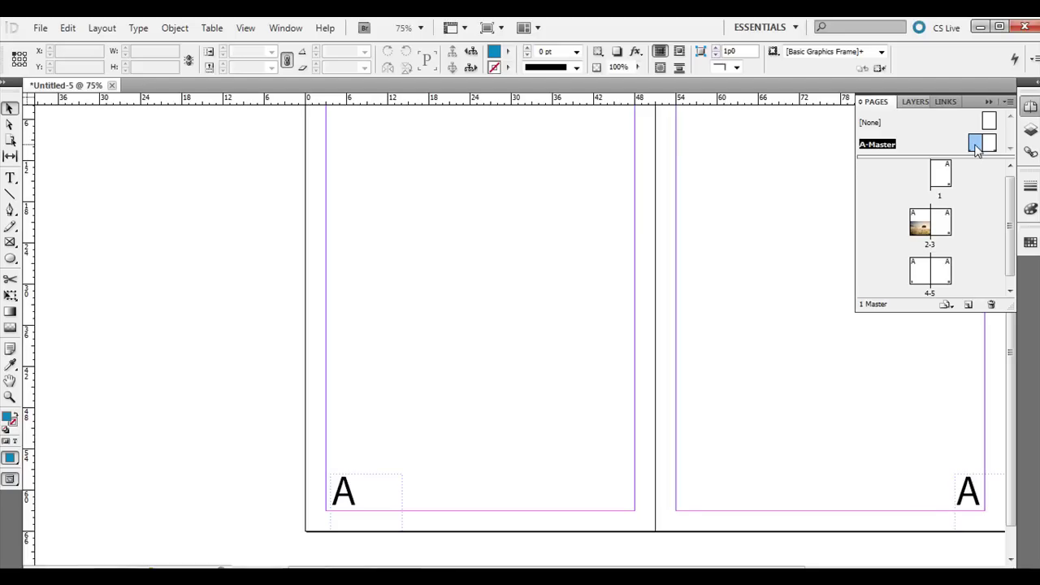
- Create a second two-page master named B-Header from A-Master's context menu
right_click(976, 145)
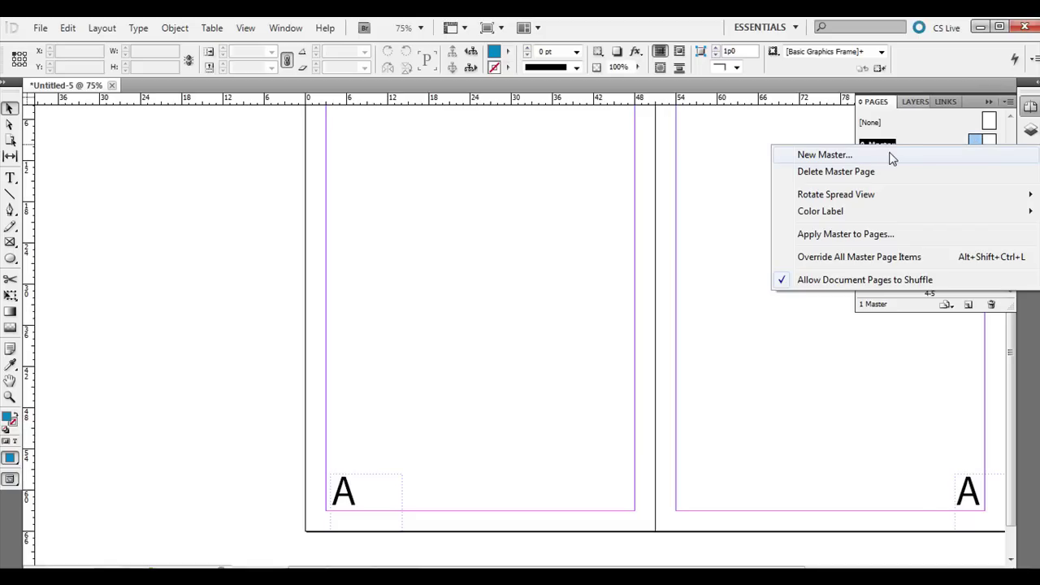
left_click(846, 156)
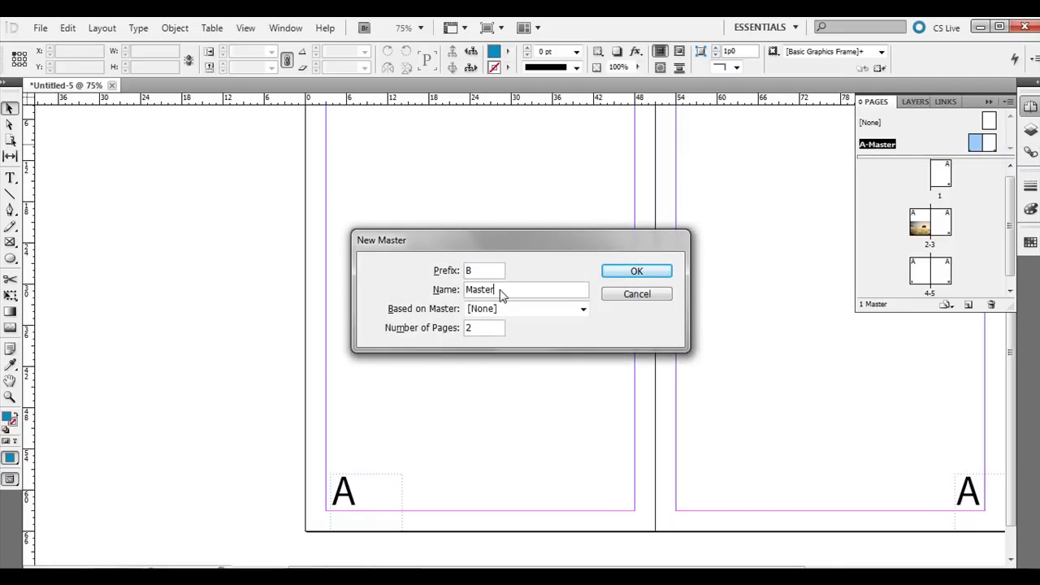
left_click_drag(500, 292, 468, 290)
type("F")
left_click(654, 273)
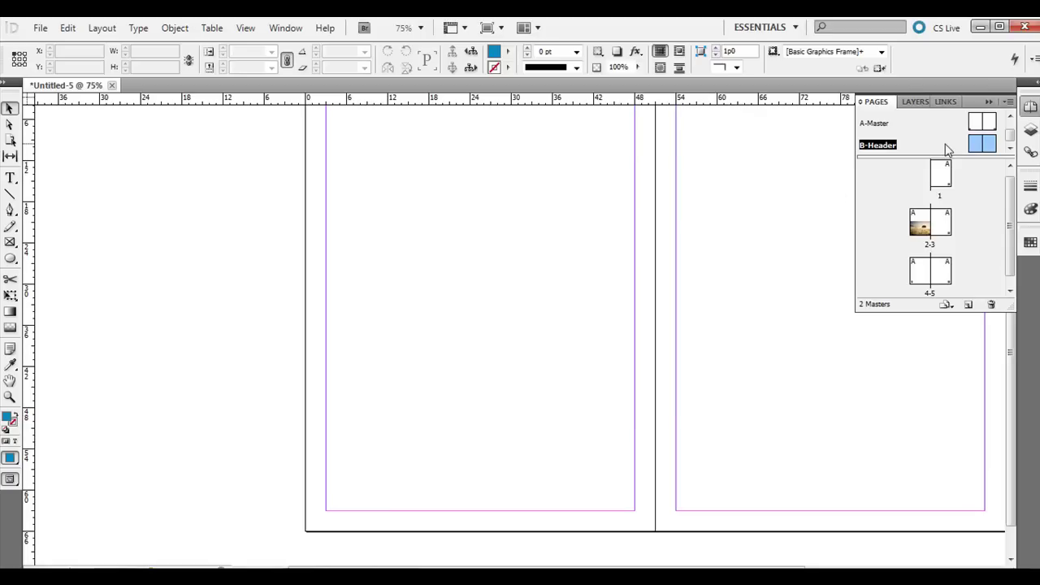
- Open the B-Header master spread and choose the Rectangle tool
double_click(982, 143)
left_click(981, 122)
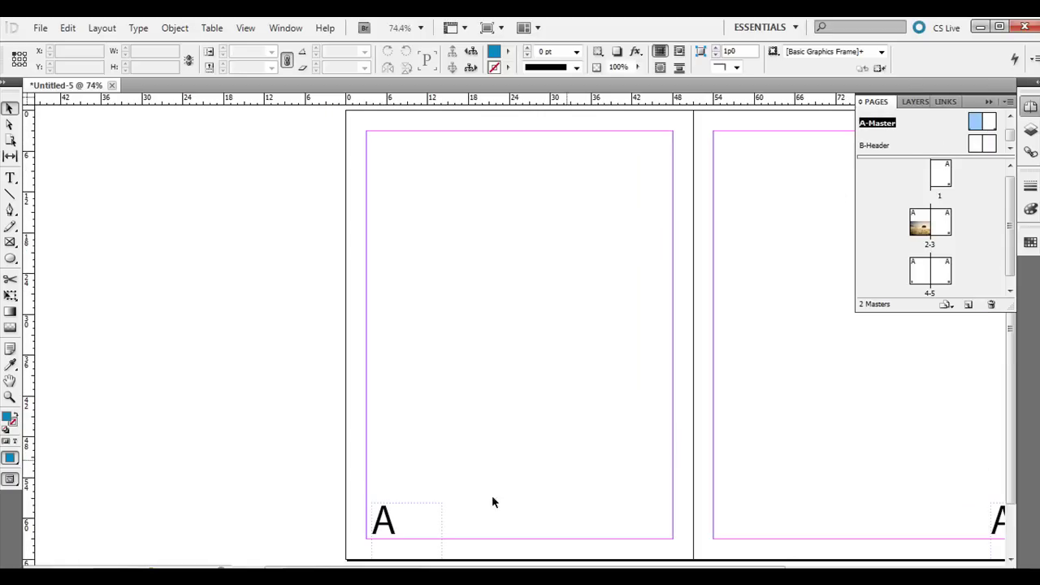
double_click(977, 146)
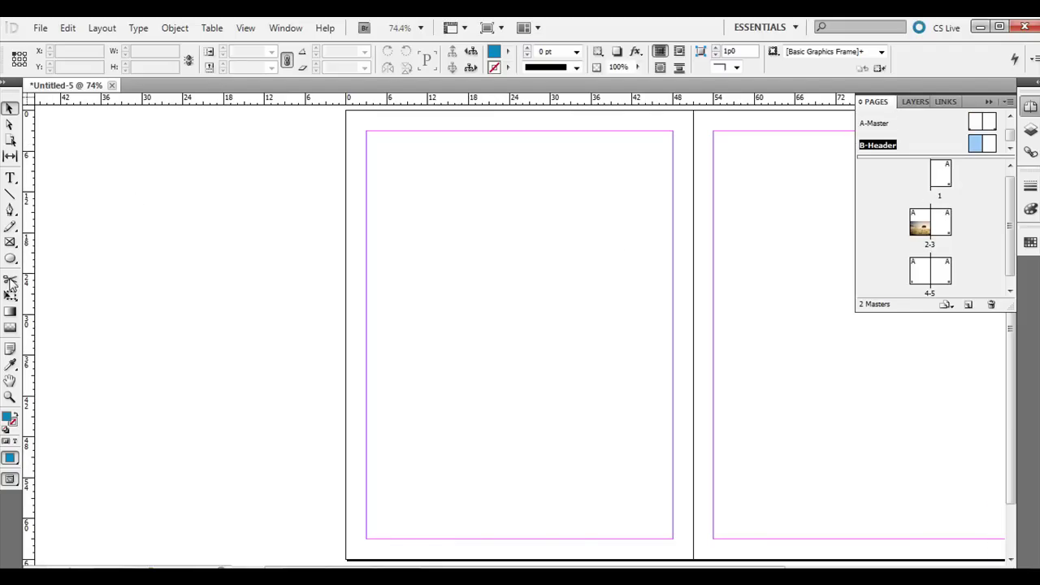
left_click_drag(14, 259, 81, 259)
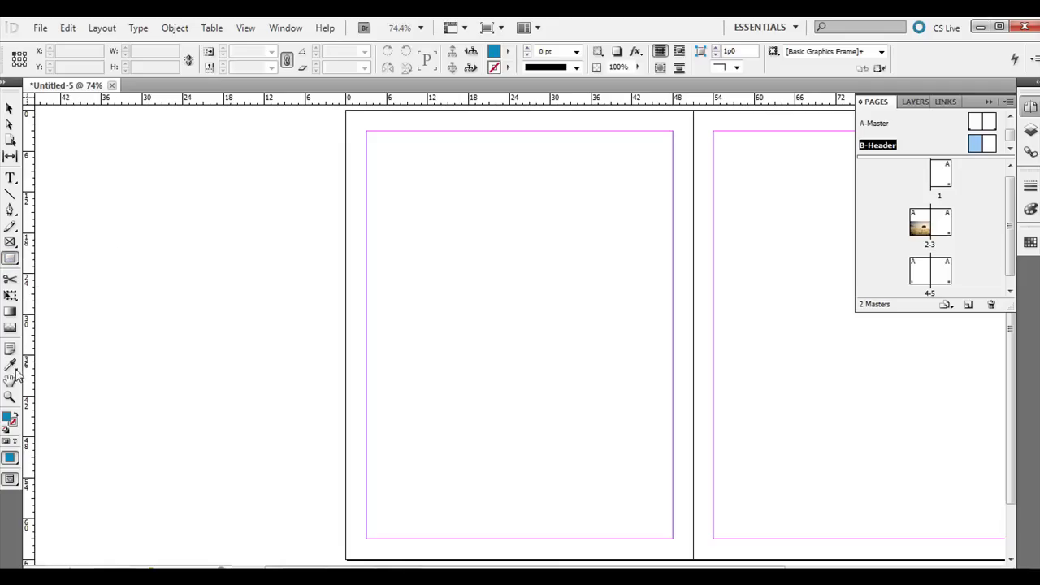
- Set the fill colour to orange, RGB 229/160/0, in the Color Picker
double_click(8, 418)
mouse_move(469, 295)
left_mouse_down()
mouse_move(436, 290)
mouse_move(459, 285)
left_mouse_up()
left_click(531, 285)
left_click_drag(531, 285, 317, 422)
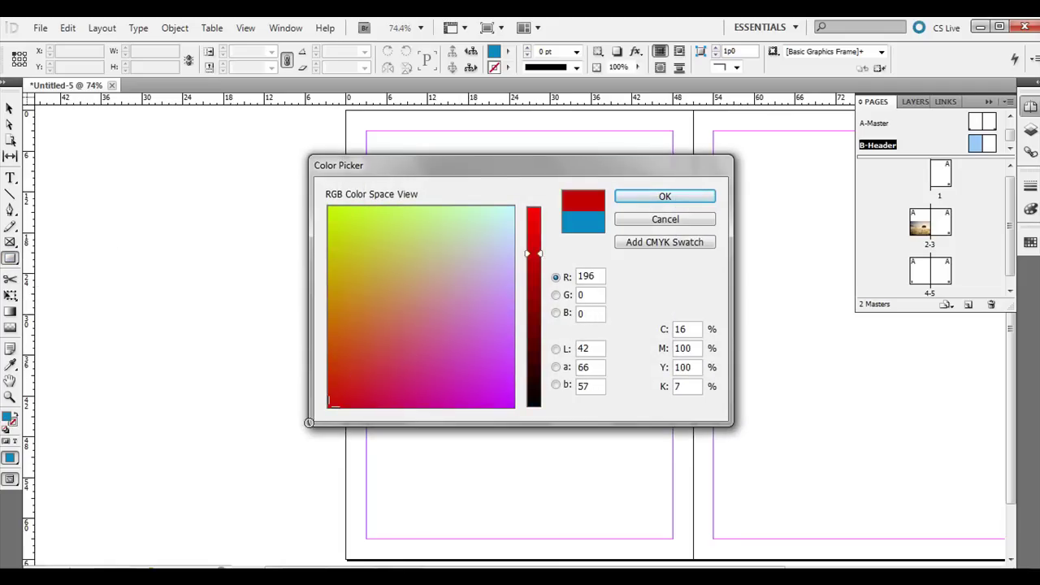
left_click(531, 228)
left_click_drag(460, 268, 308, 281)
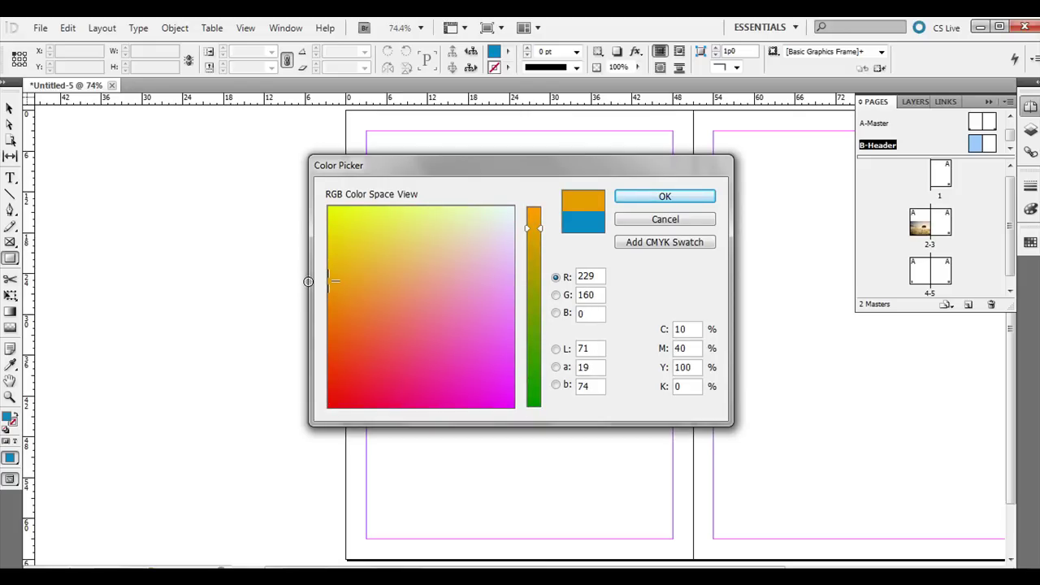
left_click(654, 200)
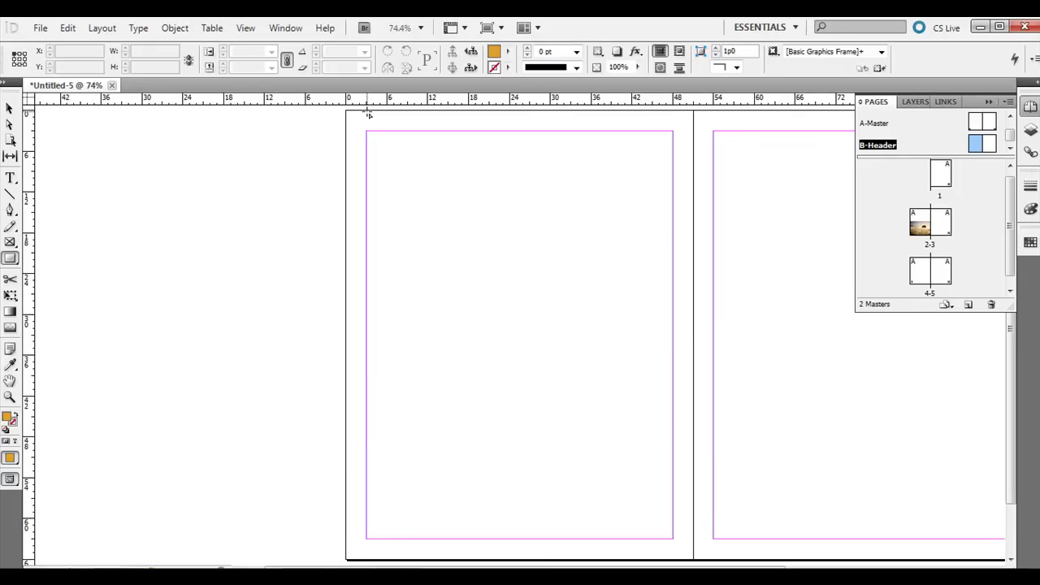
- Draw a 24p1.5 by 6p4.5 orange header bar atop the left master page and Alt-copy it to the right page
left_click_drag(367, 112, 531, 153)
left_click(10, 108)
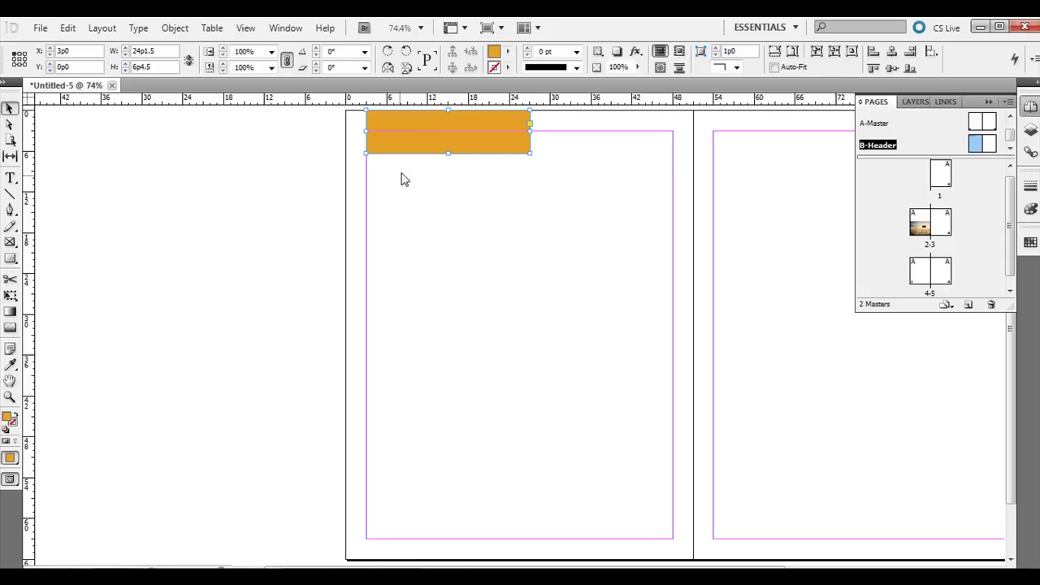
left_click_drag(415, 146, 764, 148)
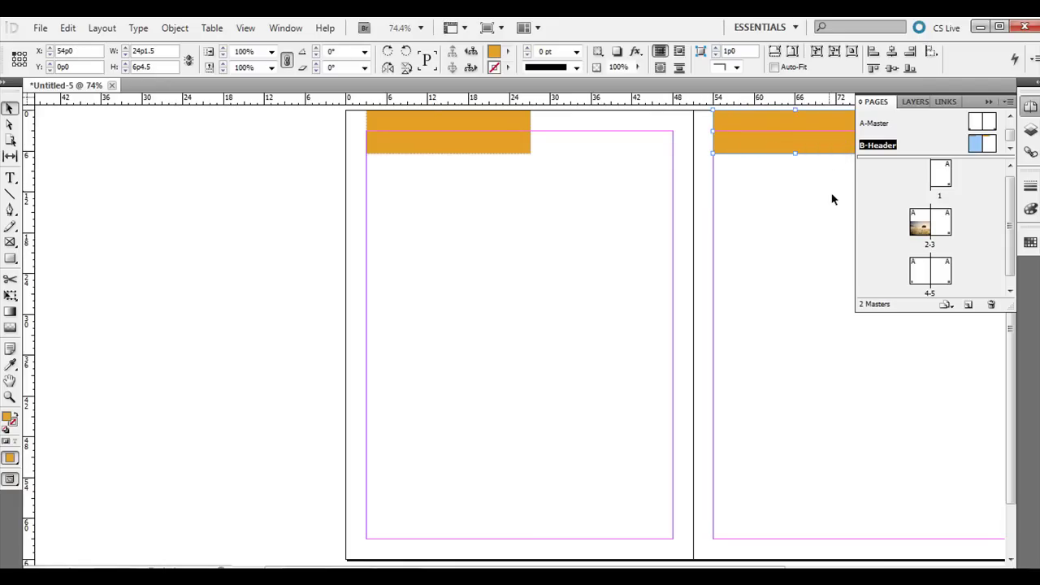
double_click(919, 227)
- Browse spreads 4-5 and 2-3, then return to the B-Header master spread
double_click(922, 268)
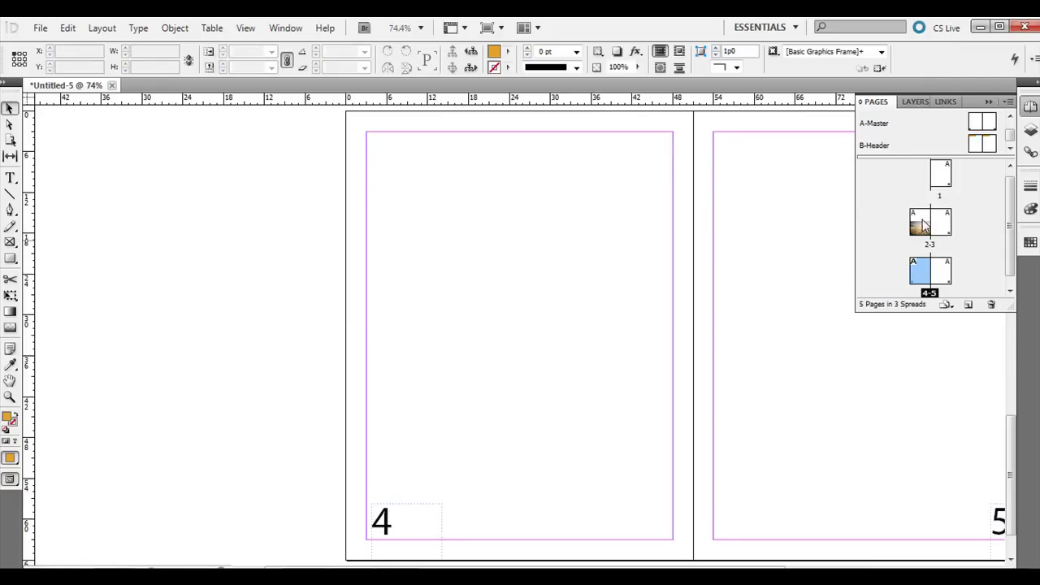
left_click(922, 221)
double_click(923, 221)
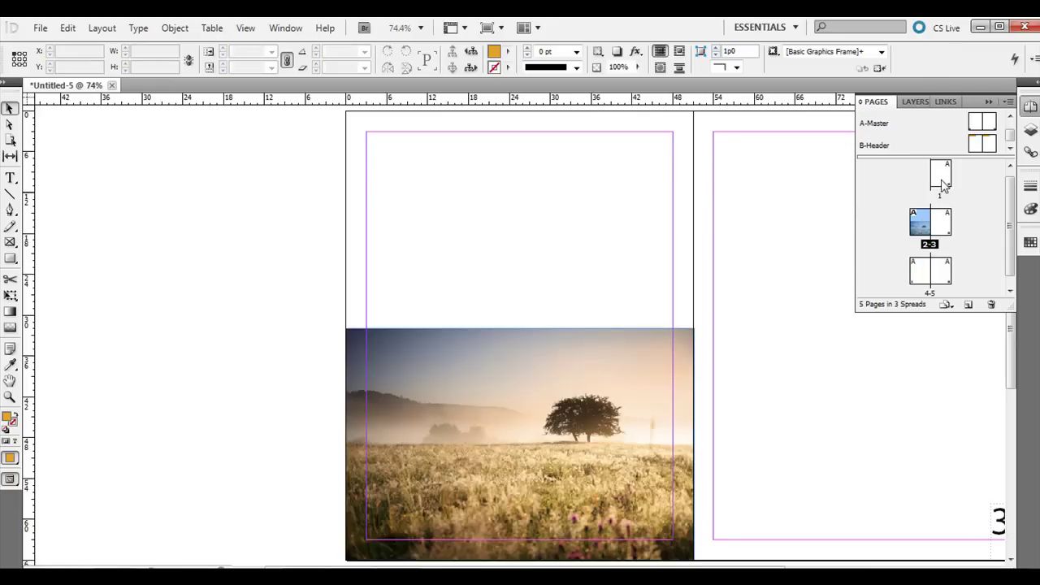
double_click(971, 145)
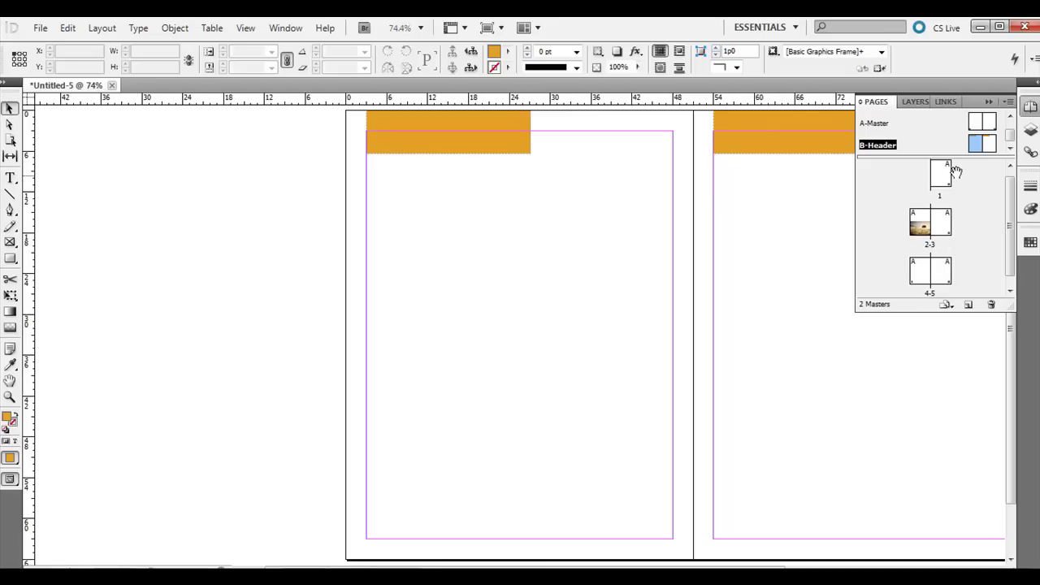
- Apply the B-Header master to pages 2-3
right_click(977, 152)
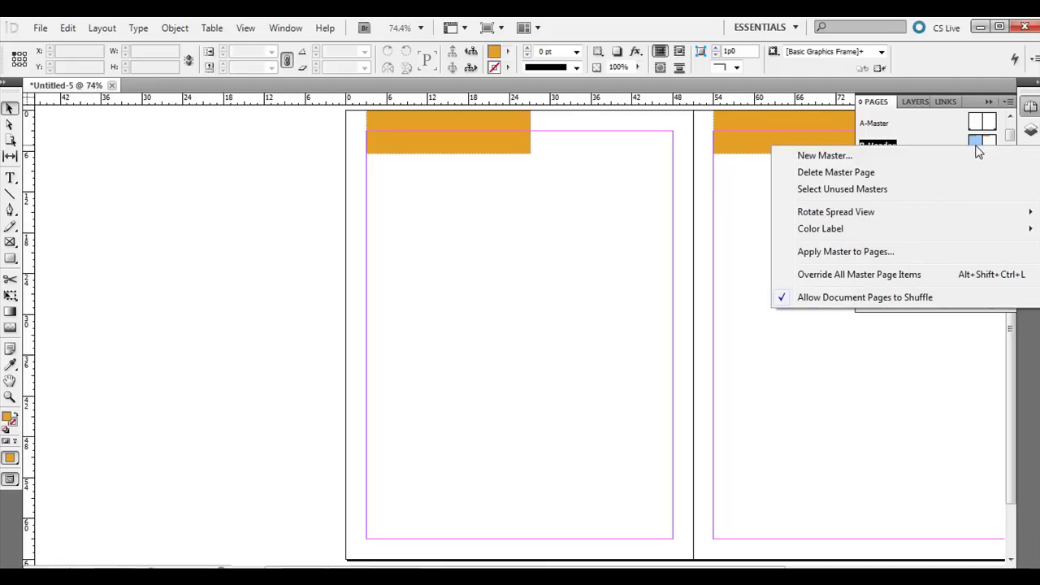
left_click(891, 256)
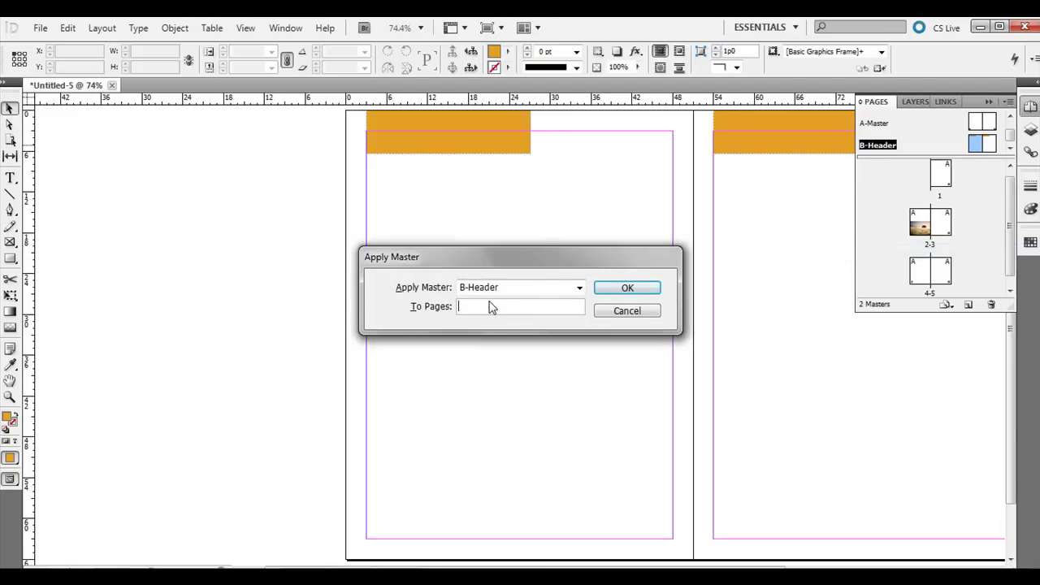
left_click(608, 286)
- View spread 2-3 and pan until both orange header bars are visible
double_click(922, 230)
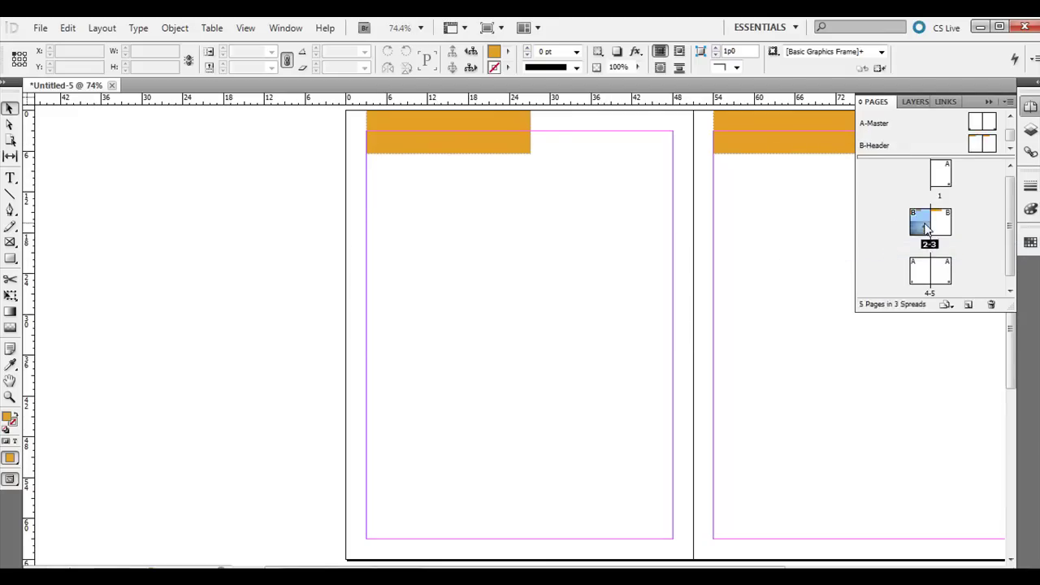
left_click_drag(1010, 357, 1022, 371)
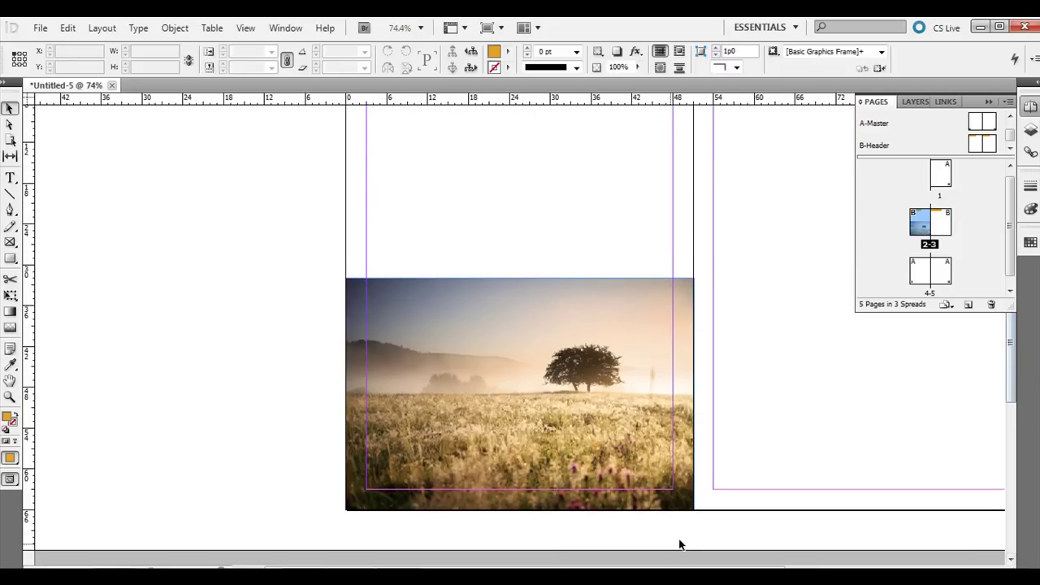
left_click(10, 381)
left_click_drag(696, 417, 545, 437)
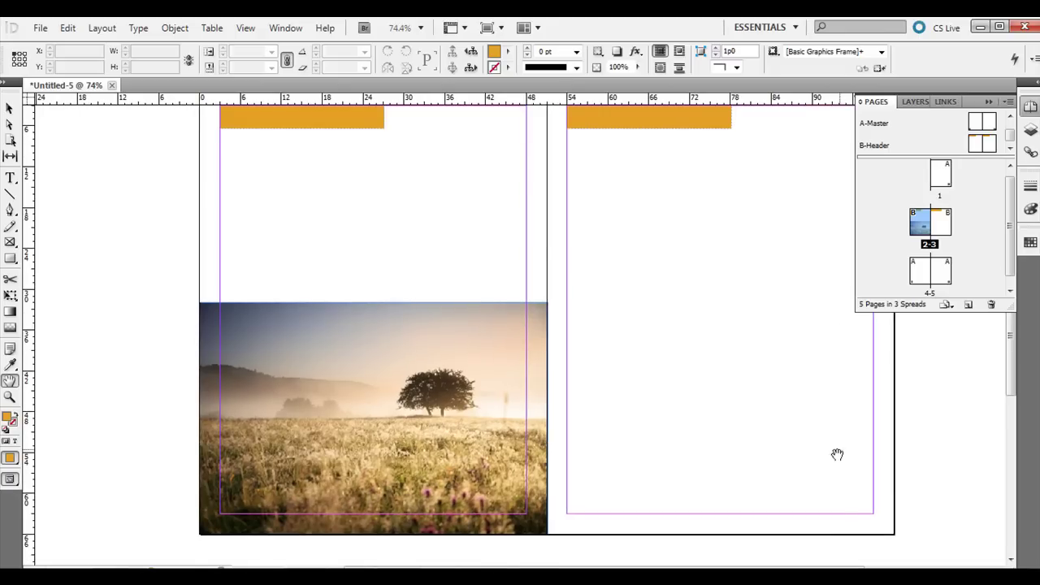
- Add a new master with prefix C, named 'Header', based on A-Master
double_click(981, 125)
double_click(980, 144)
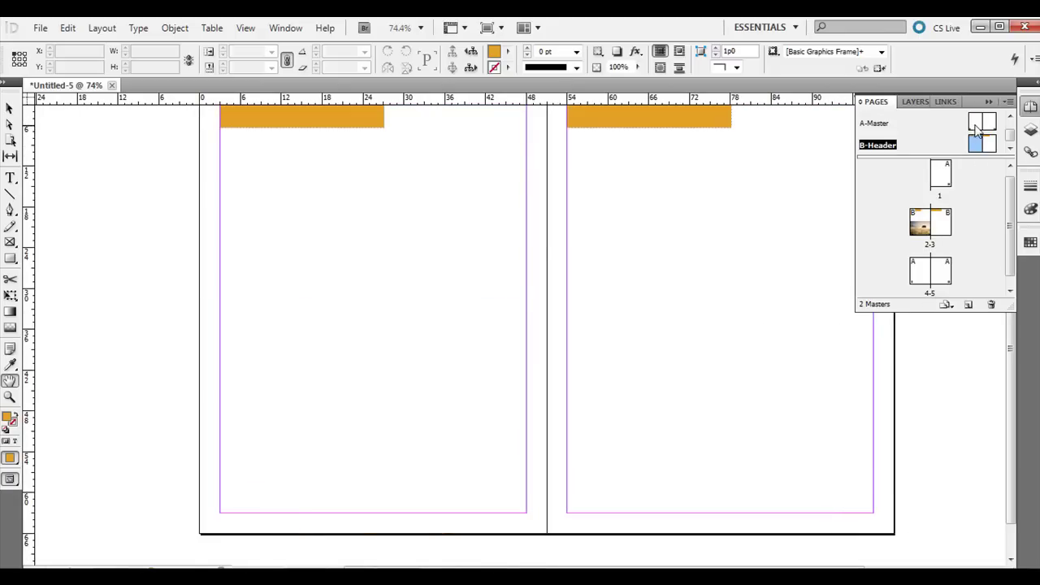
double_click(978, 130)
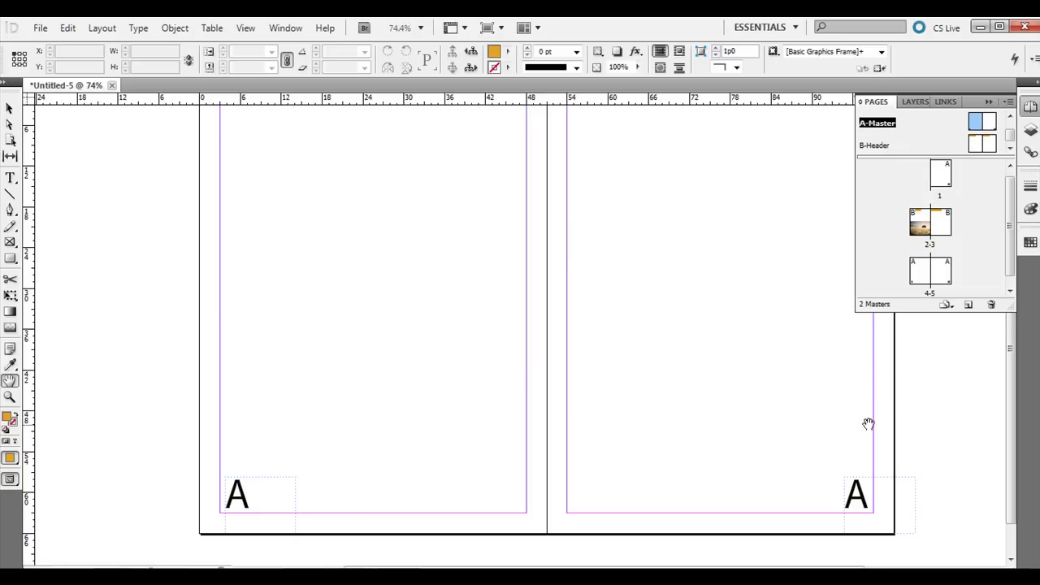
right_click(978, 130)
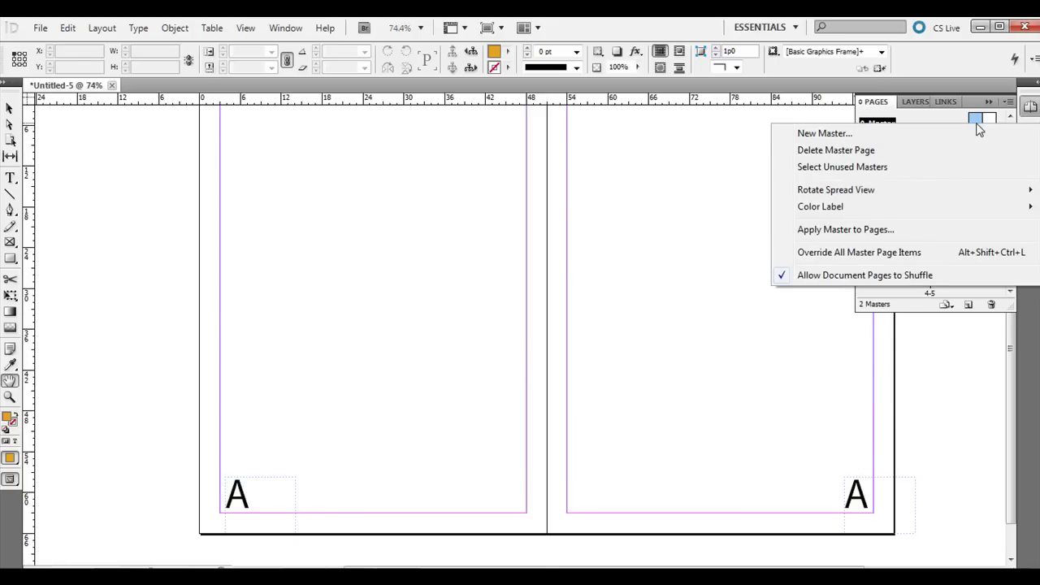
left_click(914, 136)
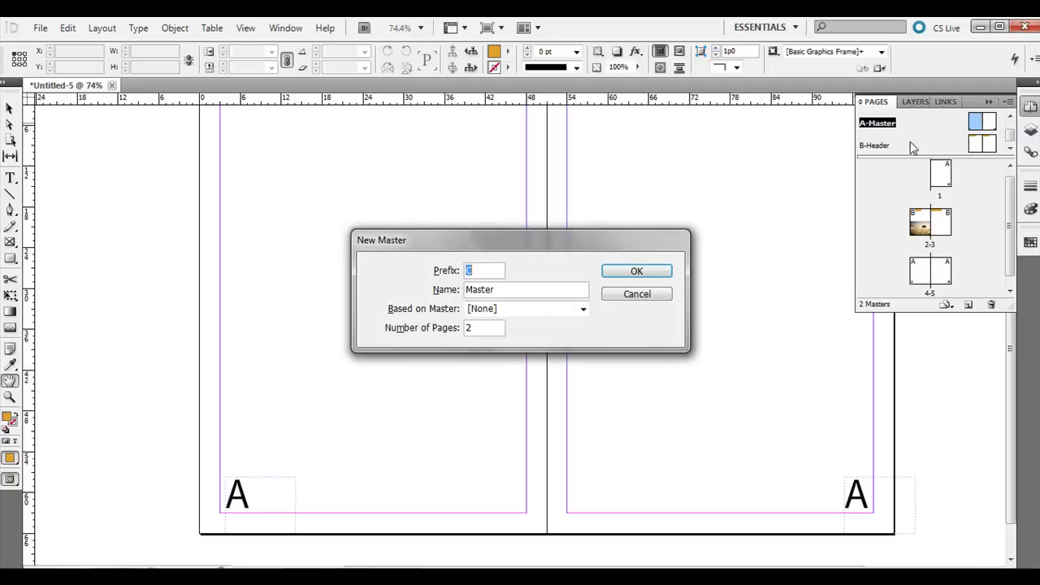
left_click(501, 309)
left_click(497, 337)
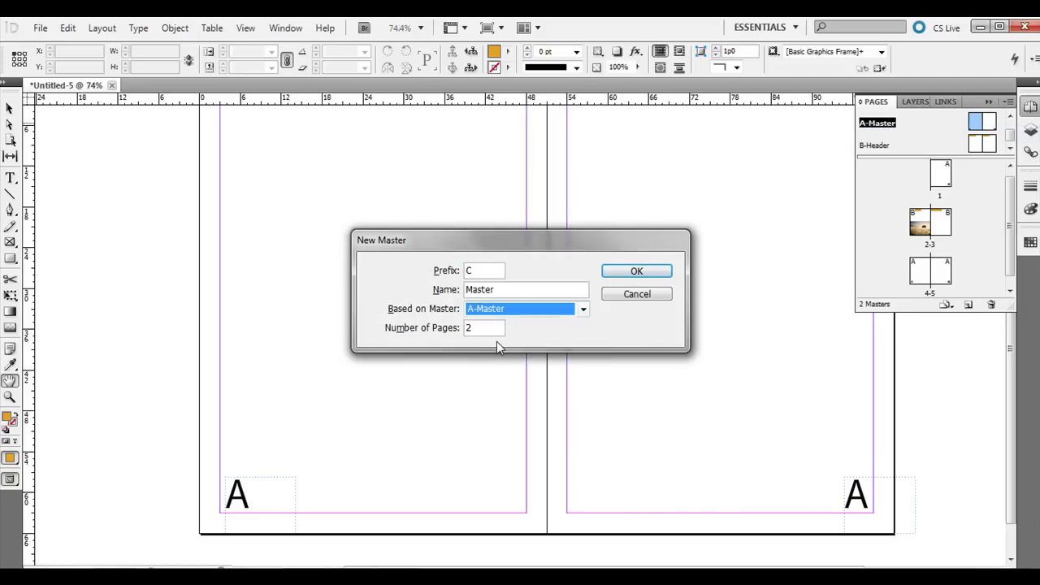
double_click(487, 291)
type("Head")
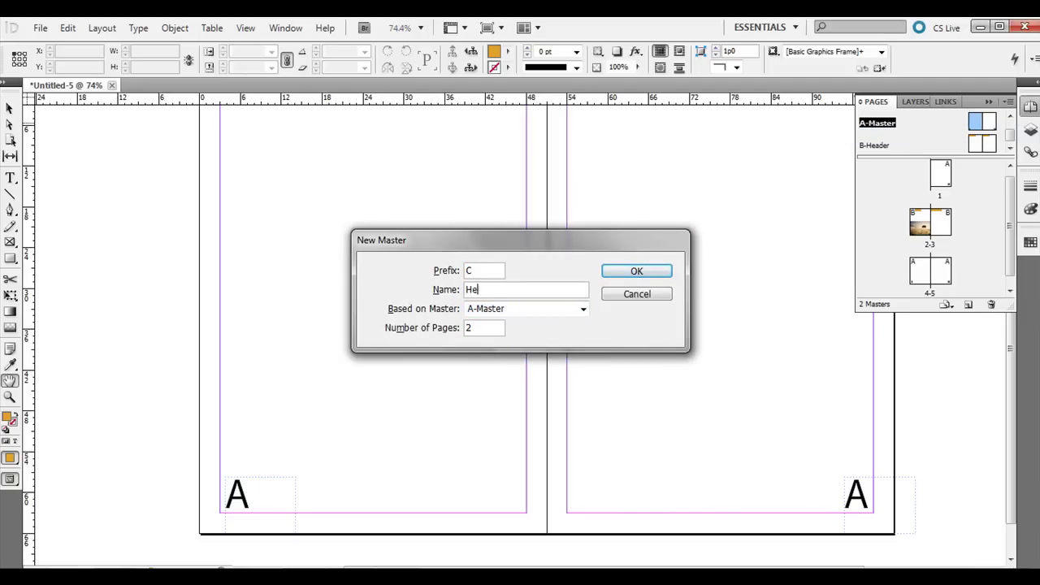
left_click(610, 273)
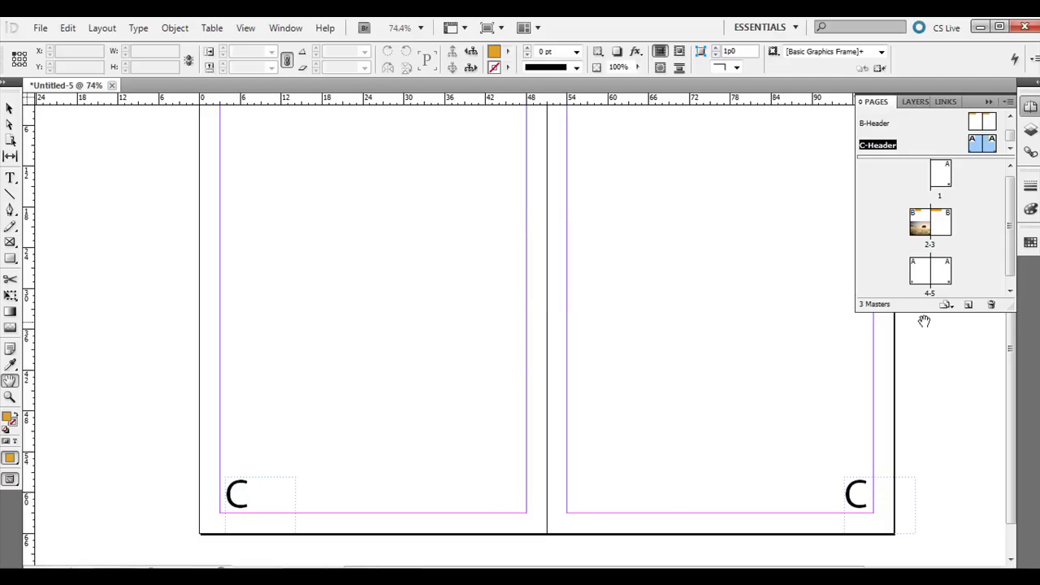
- Delete the B-Header master despite the in-use warning, then select the C-Header master
left_click(973, 121)
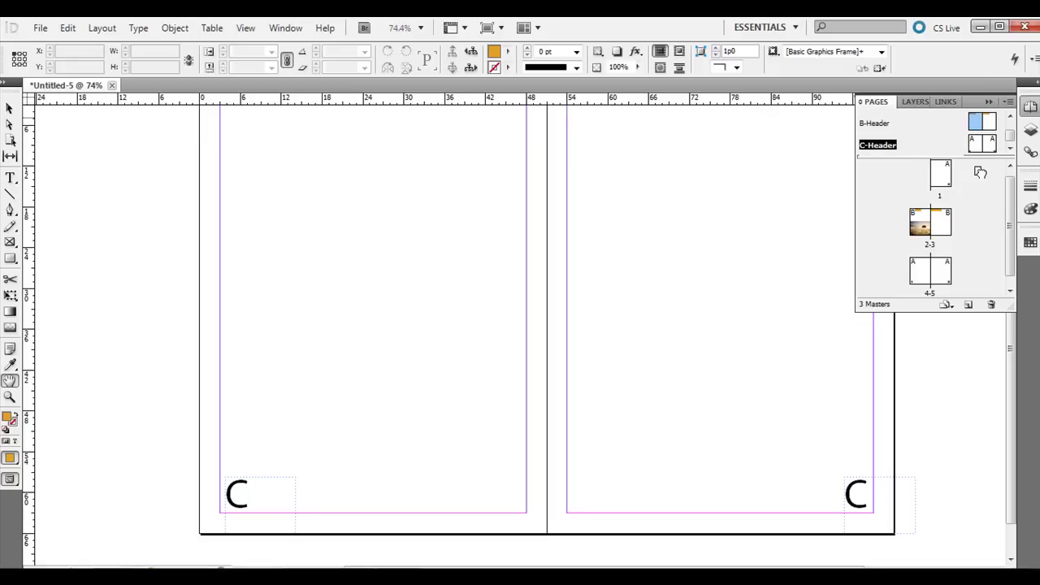
left_click(990, 304)
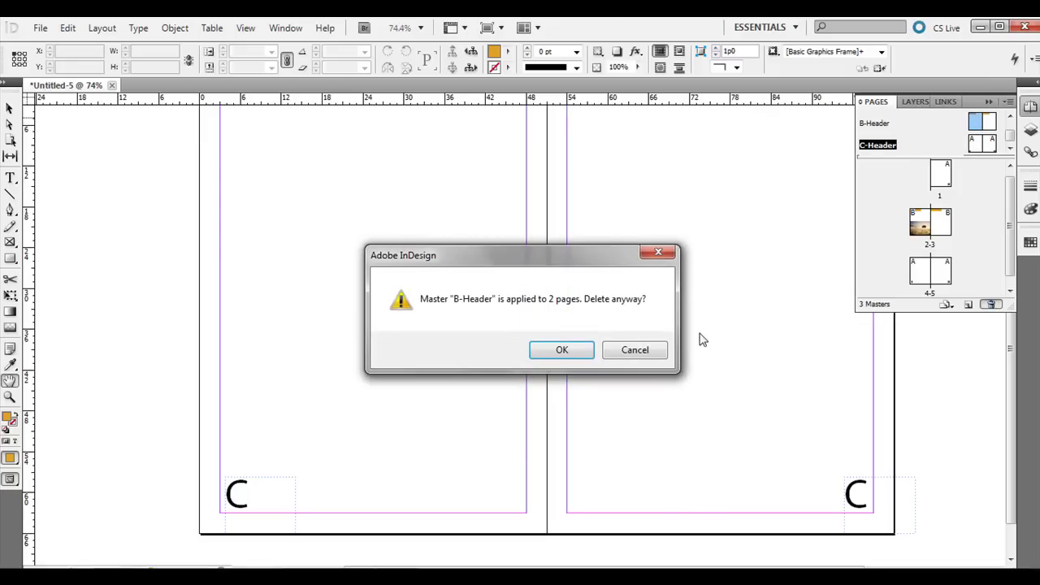
left_click(559, 347)
left_click(990, 122)
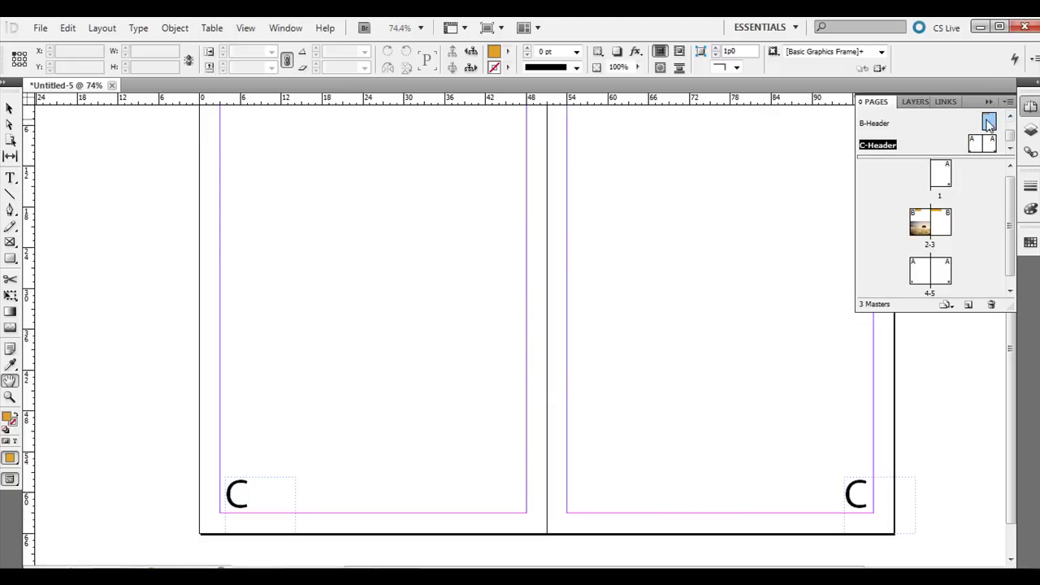
left_click(991, 304)
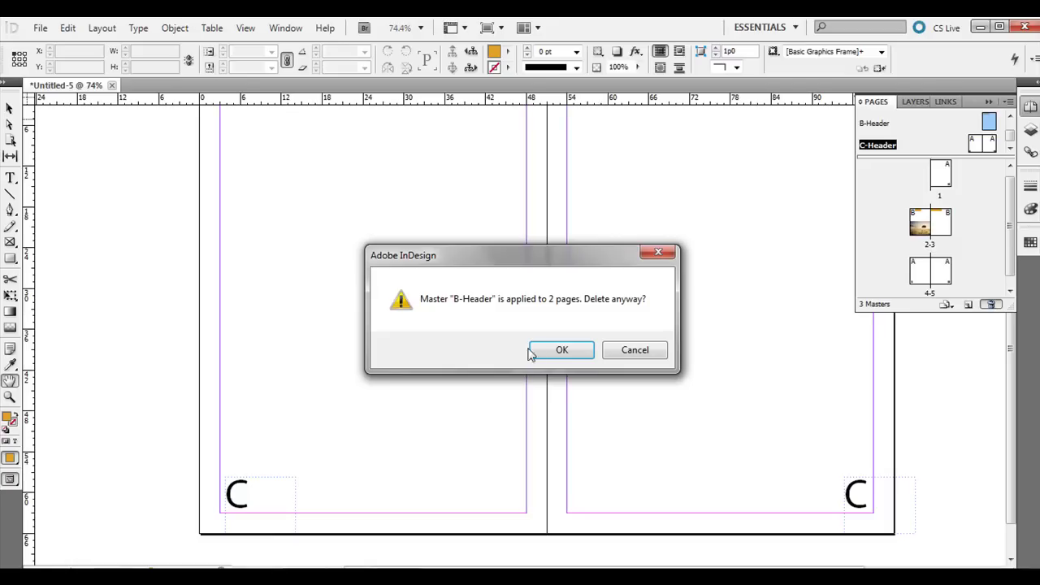
left_click(556, 351)
scroll(1016, 229, "up", 1)
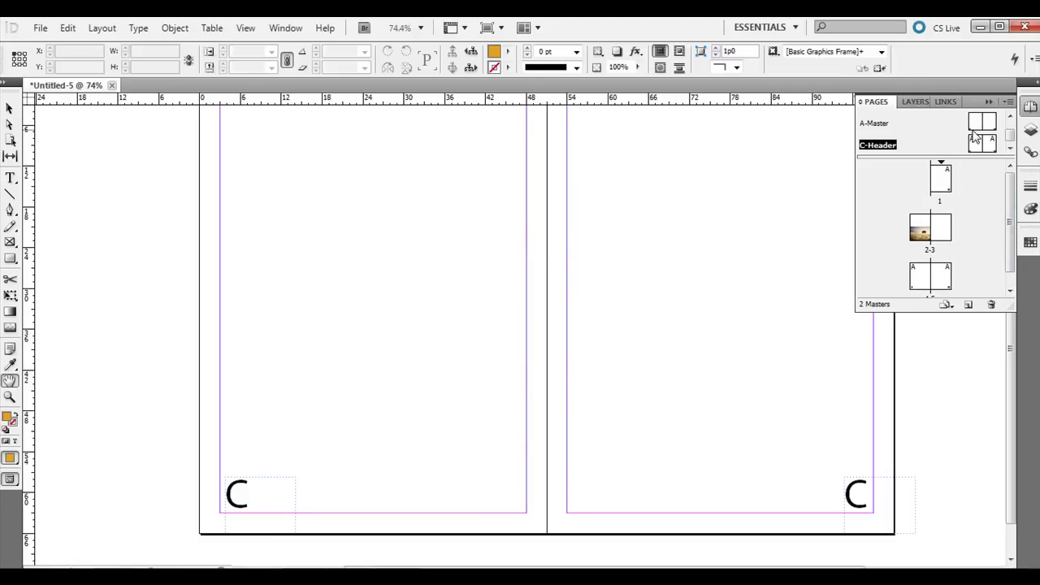
left_click(974, 144)
- Draw a 24p6 × 6p4.5 orange header box at 0,0 on the left page and copy it to X 54p0
left_click(12, 258)
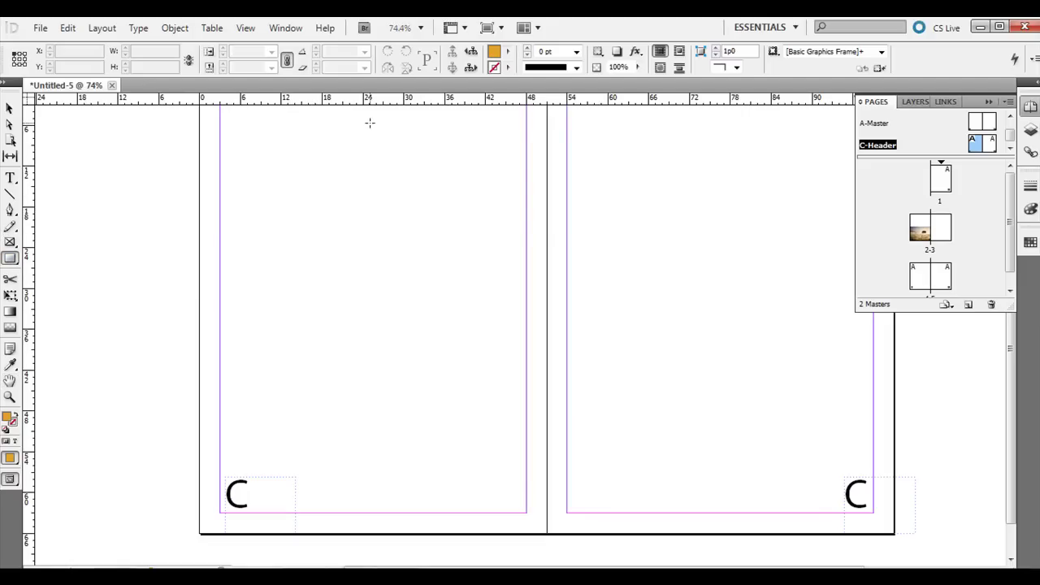
scroll(1004, 431, "up", 1)
left_click_drag(222, 113, 387, 155)
double_click(8, 110)
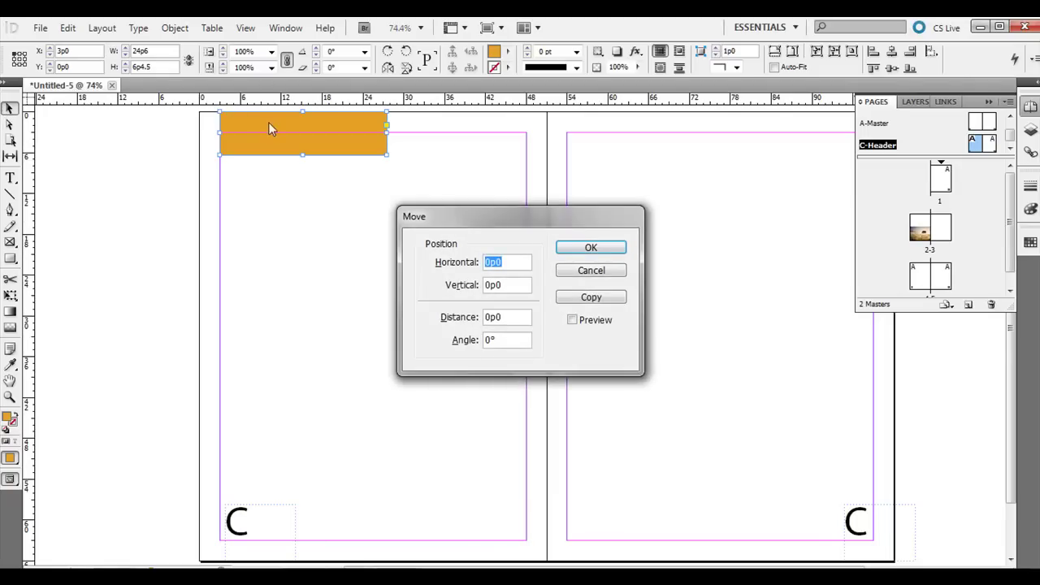
left_click(605, 249)
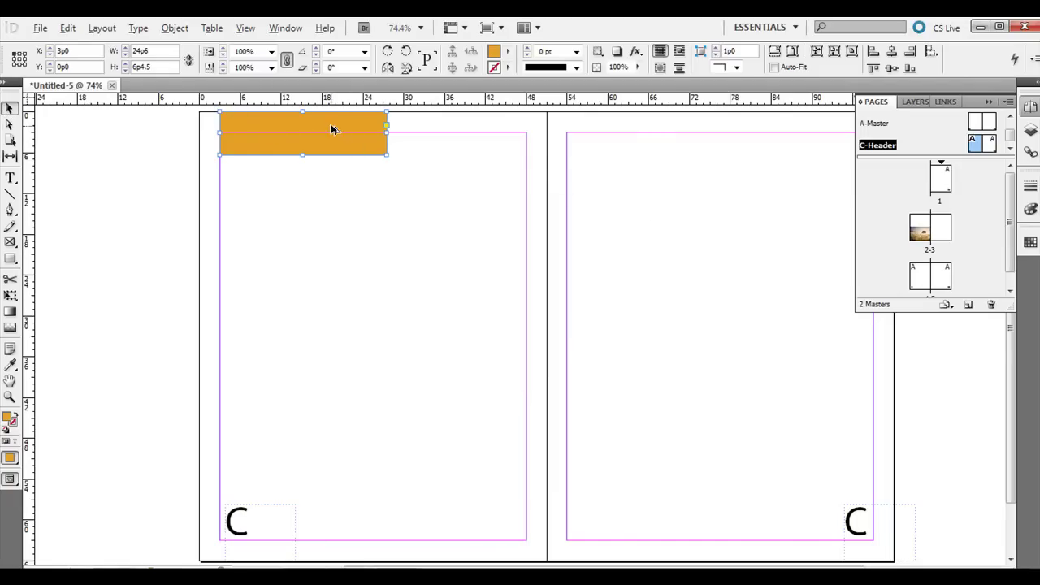
left_click_drag(332, 127, 668, 142)
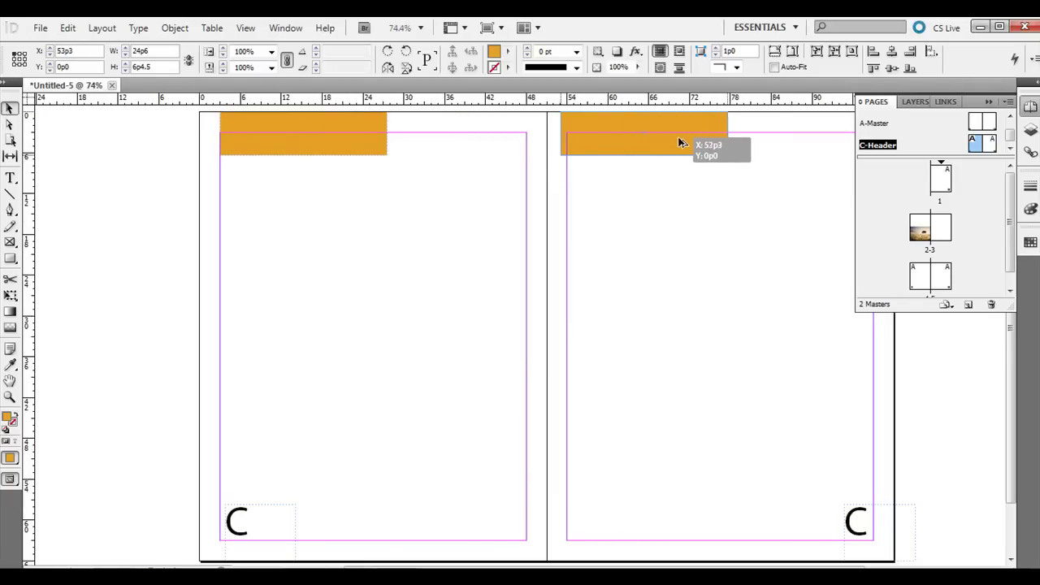
left_click_drag(679, 142, 681, 143)
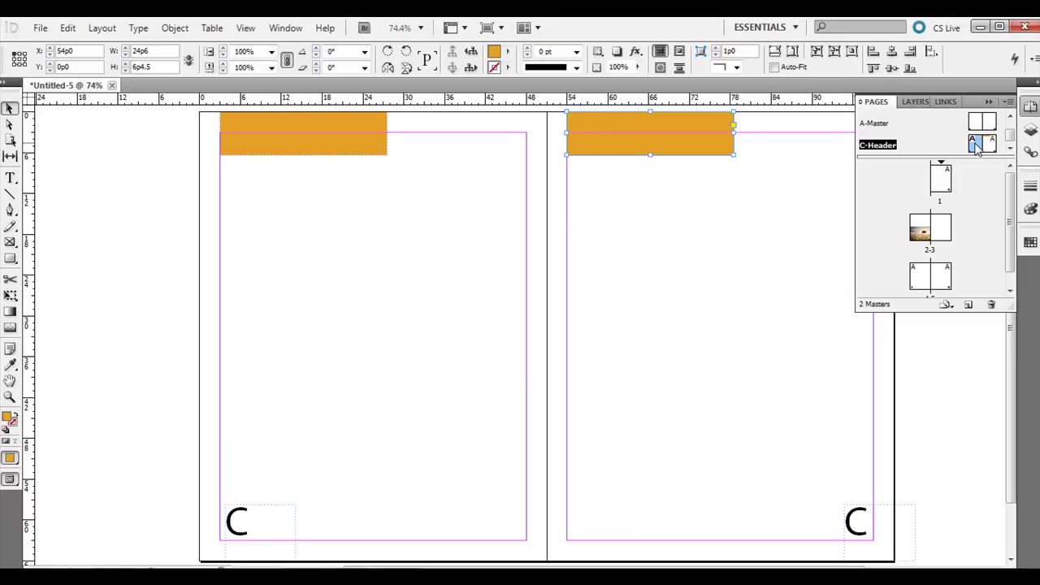
- Apply the C-Header master to pages 2-3 and go to that spread to check it
right_click(974, 145)
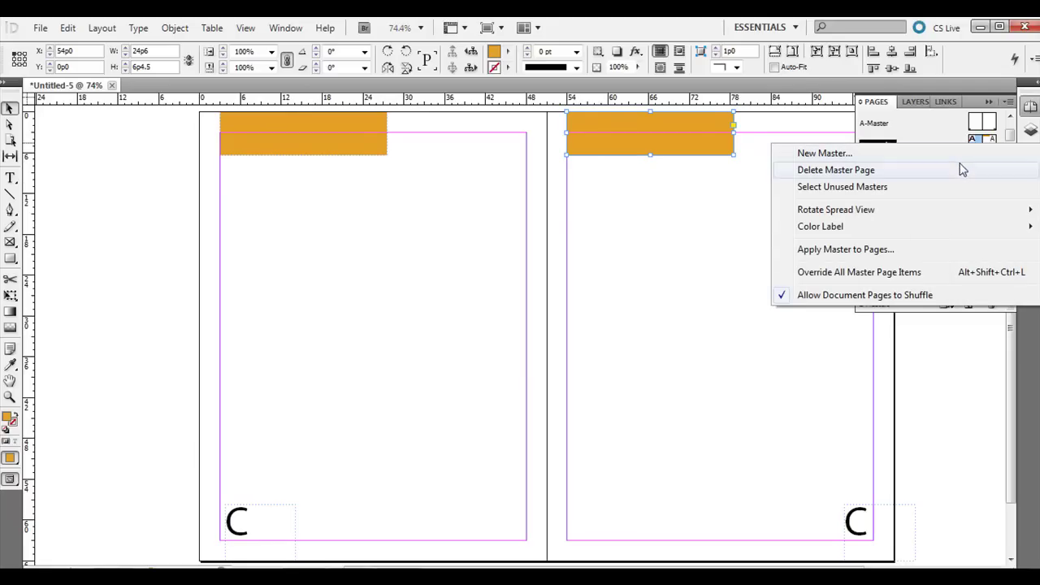
left_click(917, 251)
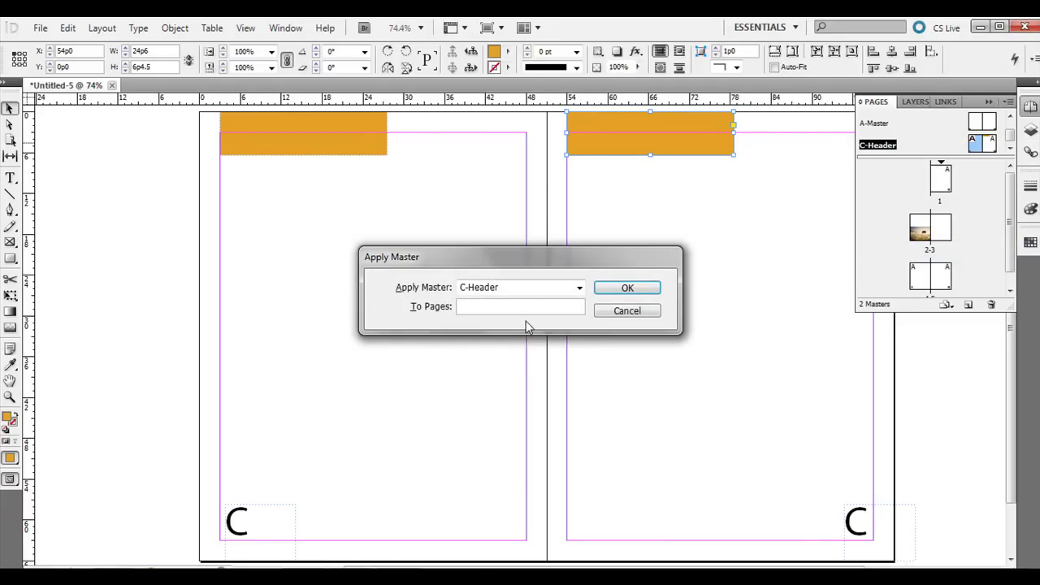
type("2-3")
left_click(652, 290)
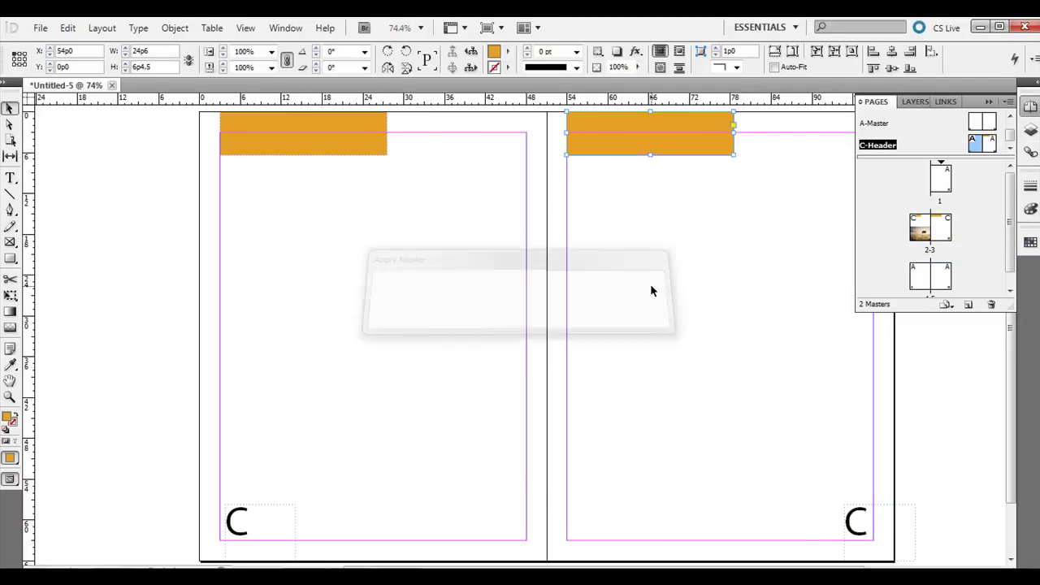
double_click(926, 232)
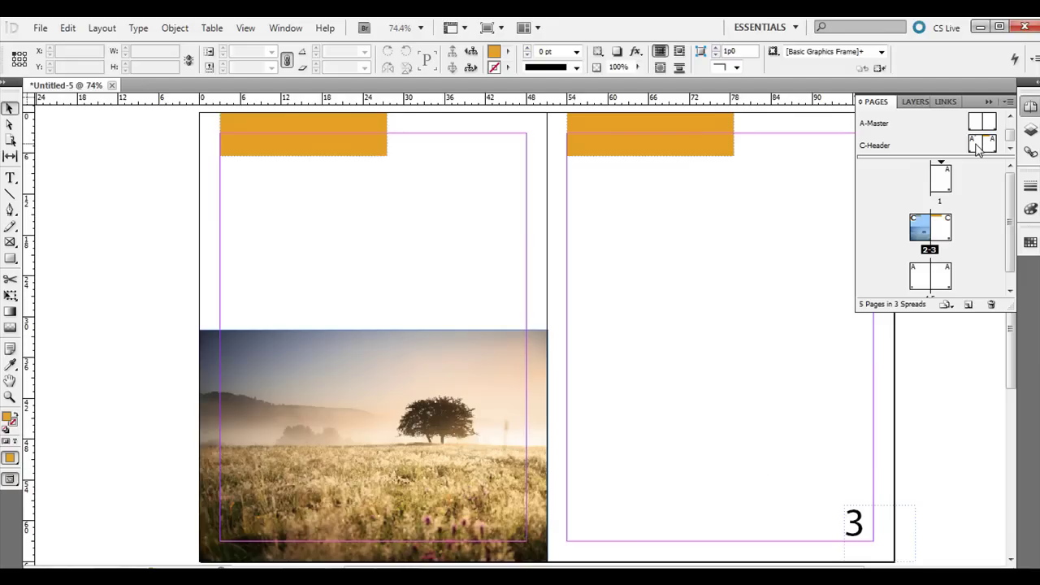
right_click(974, 130)
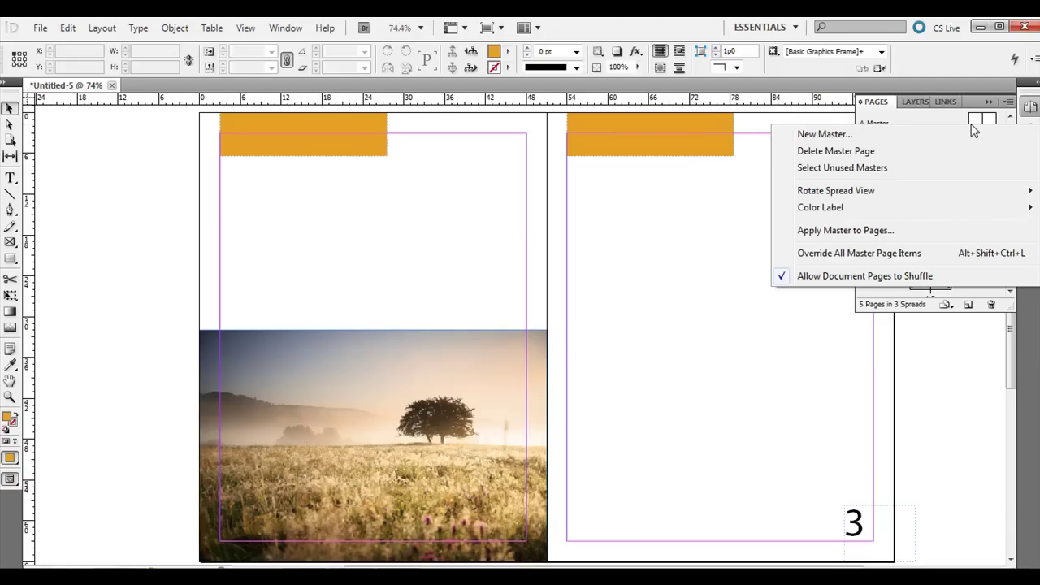
left_click(945, 122)
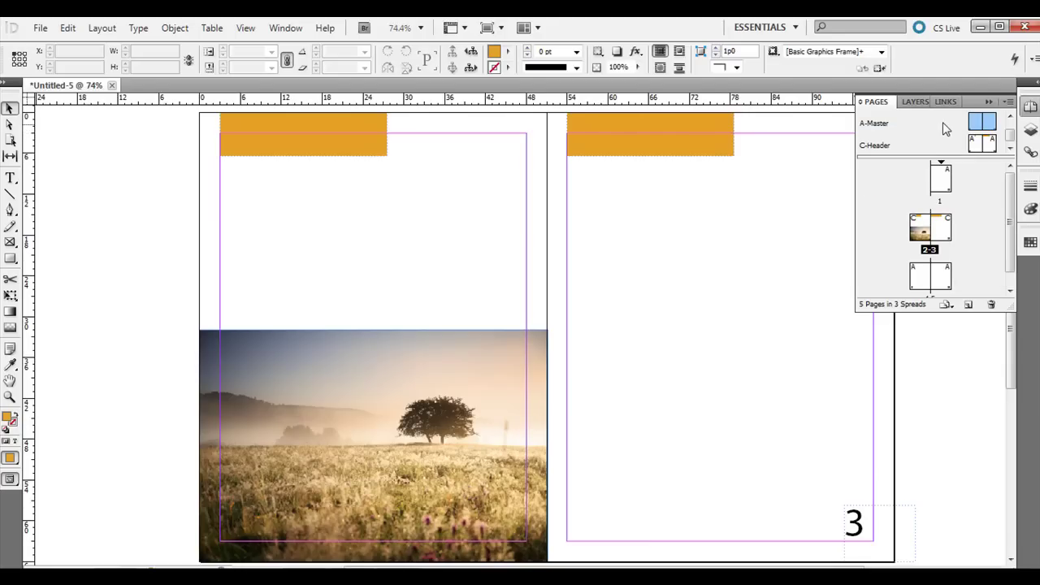
right_click(965, 124)
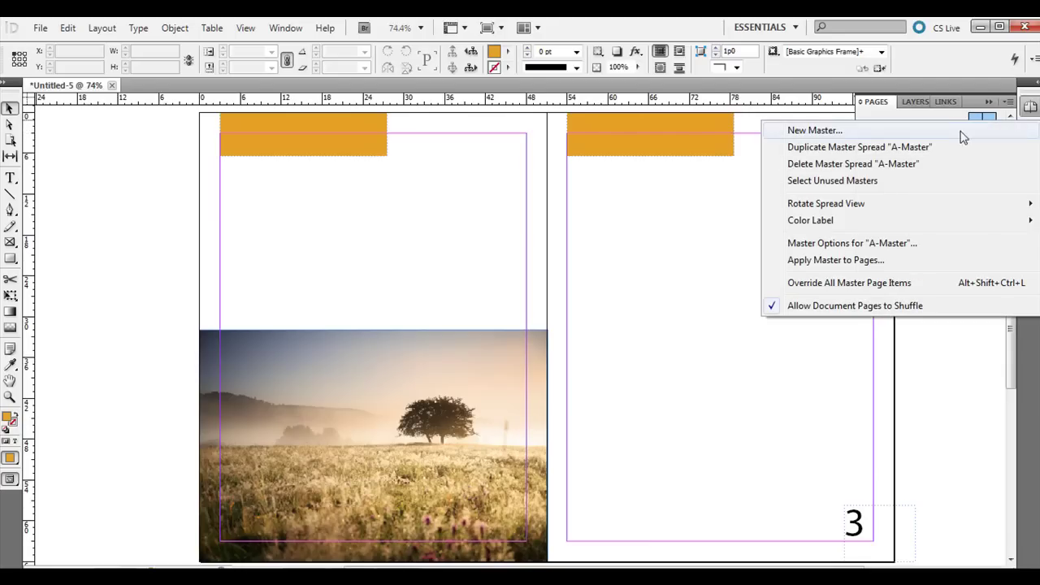
left_click(955, 133)
left_click(532, 312)
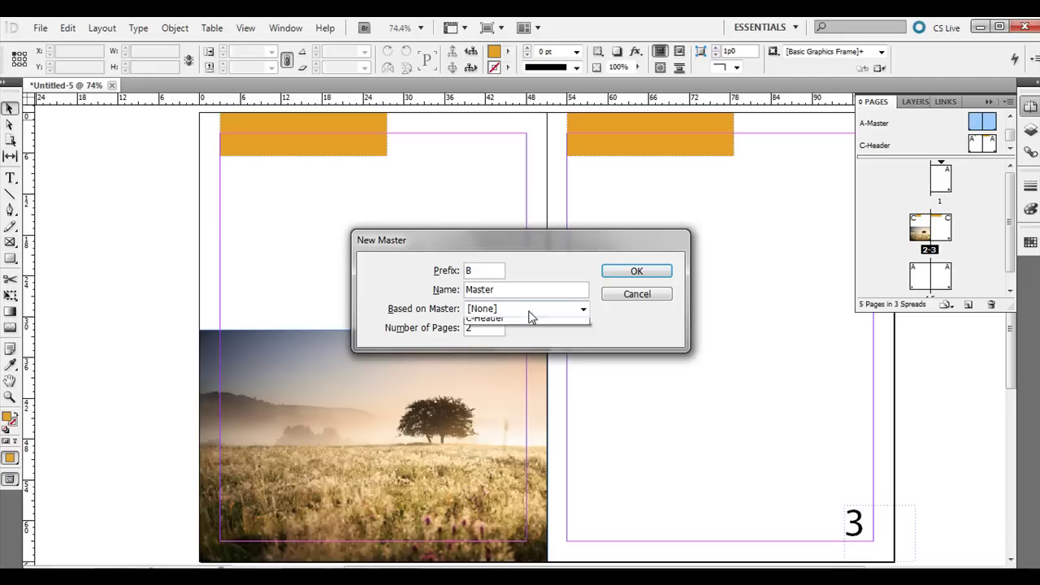
left_click(641, 299)
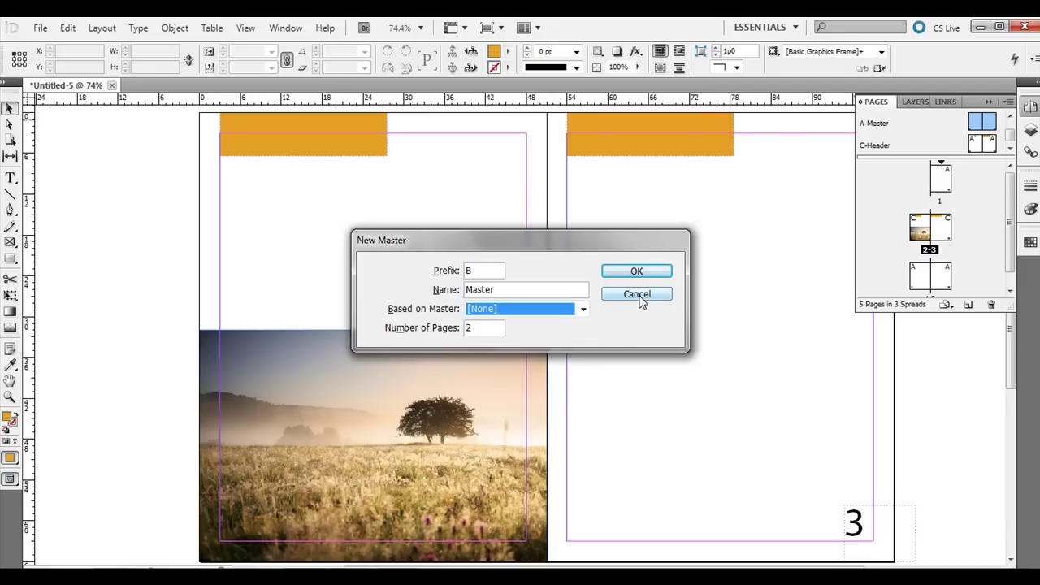
left_click(638, 295)
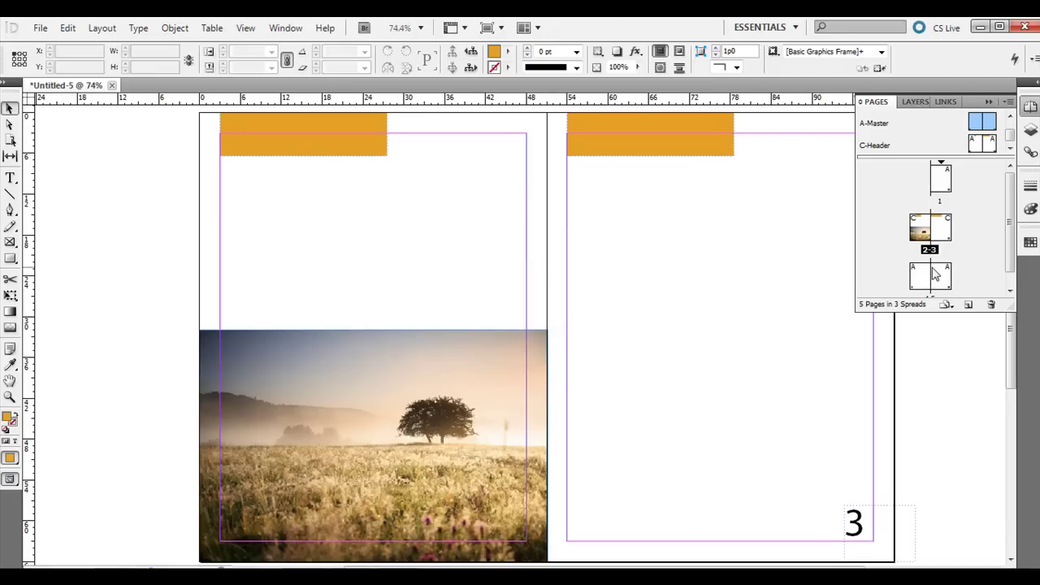